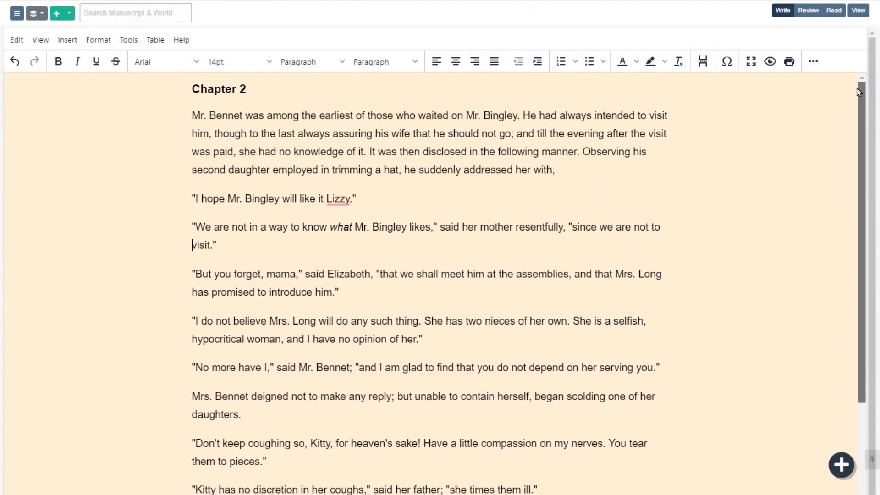
- Show both the manuscript tree and details panel, then move Chapter 6 just after Chapter 5
click(37, 12)
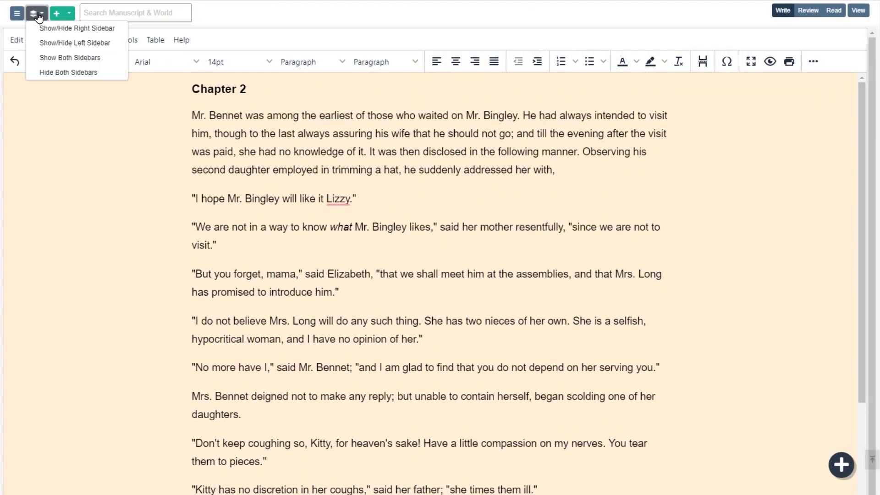
click(60, 61)
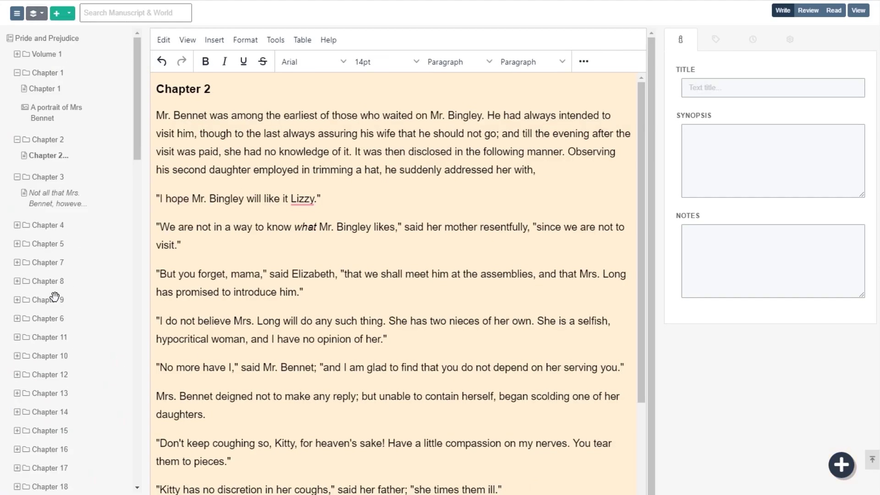
drag(47, 318, 49, 258)
click(47, 89)
- Search for London, view the London world article from the results and close it
click(120, 14)
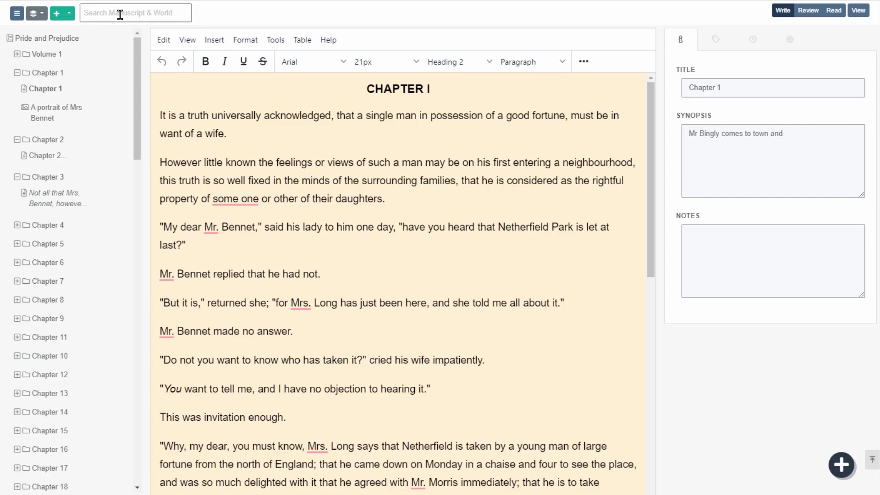
text(London)
key(Return)
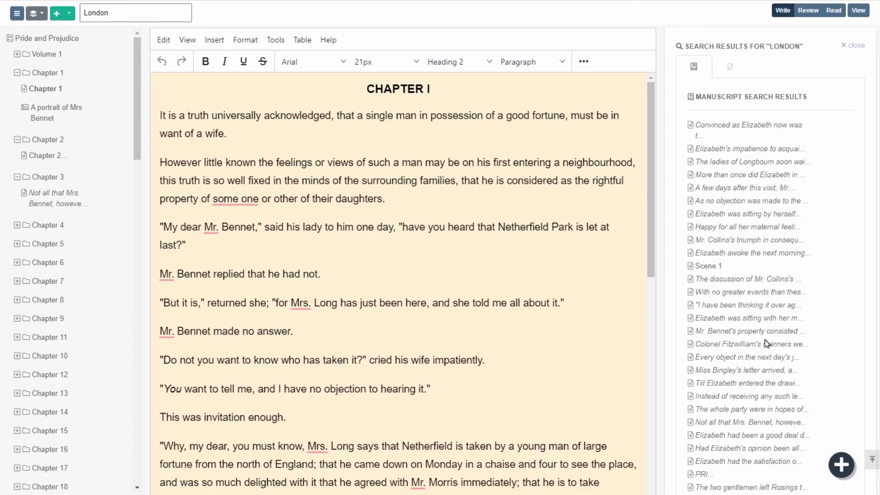
click(723, 72)
click(709, 159)
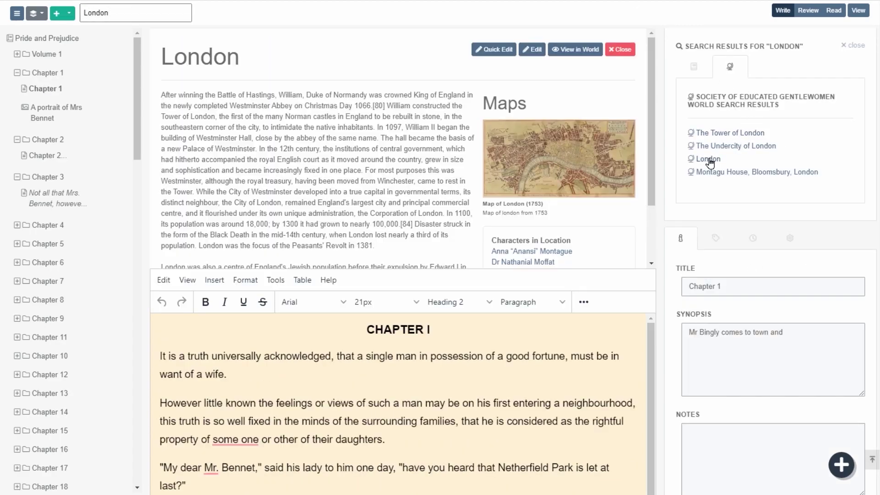
scroll(650, 85, down, 2)
scroll(655, 145, up, 2)
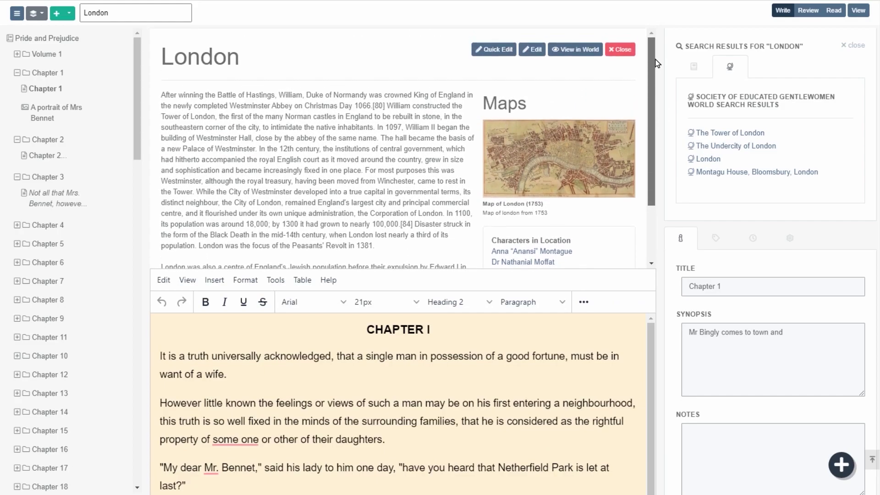
click(619, 49)
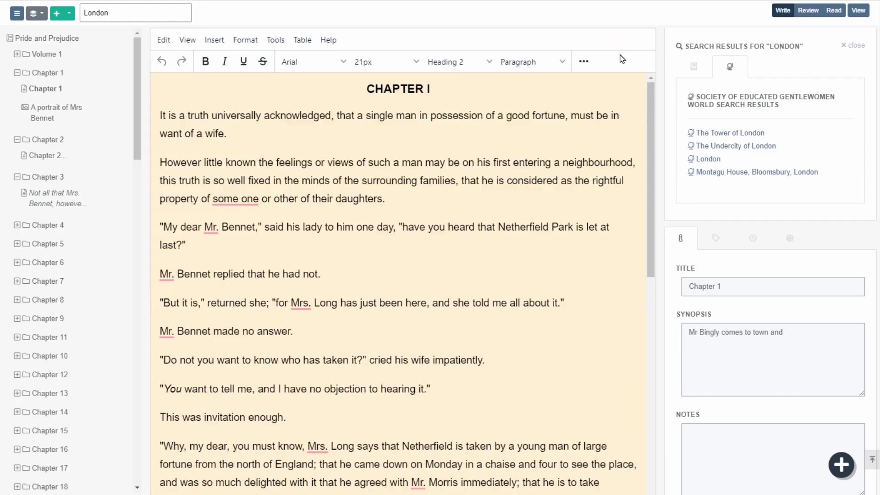
- Add a new scene under Chapter 1 and hide both sidebars to keep writing
click(43, 17)
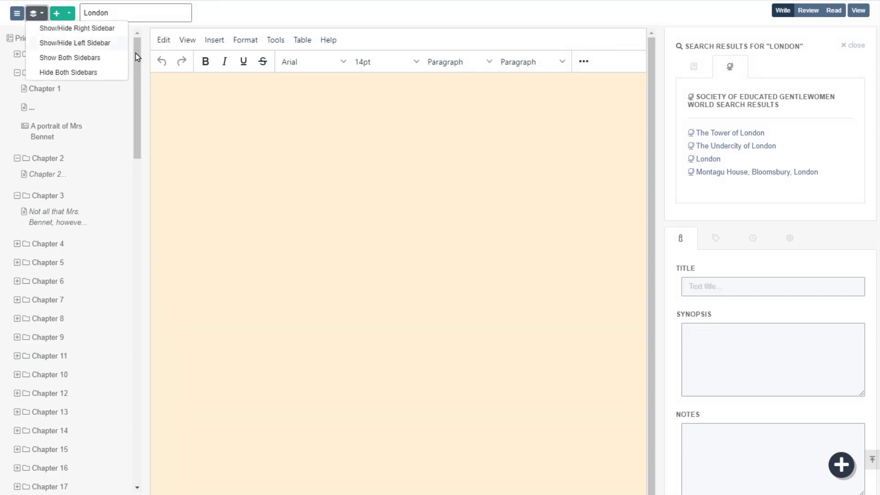
text(New scene)
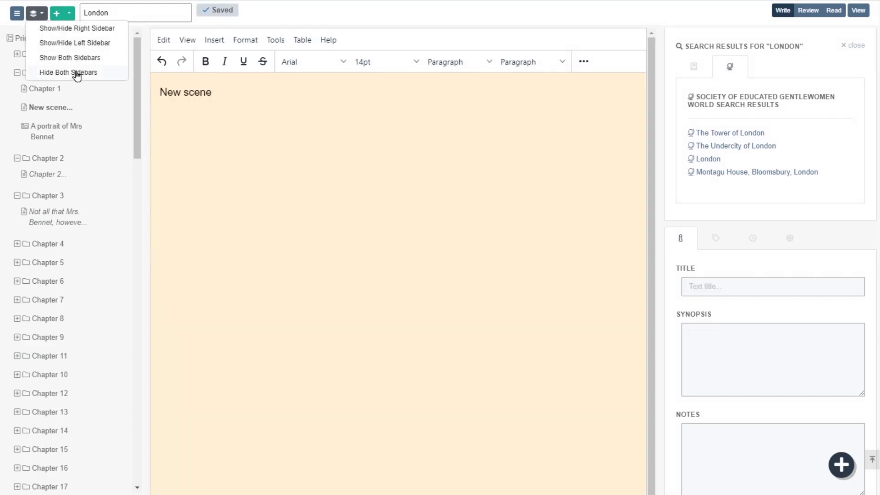
click(68, 73)
click(346, 92)
text(- ready to write!)
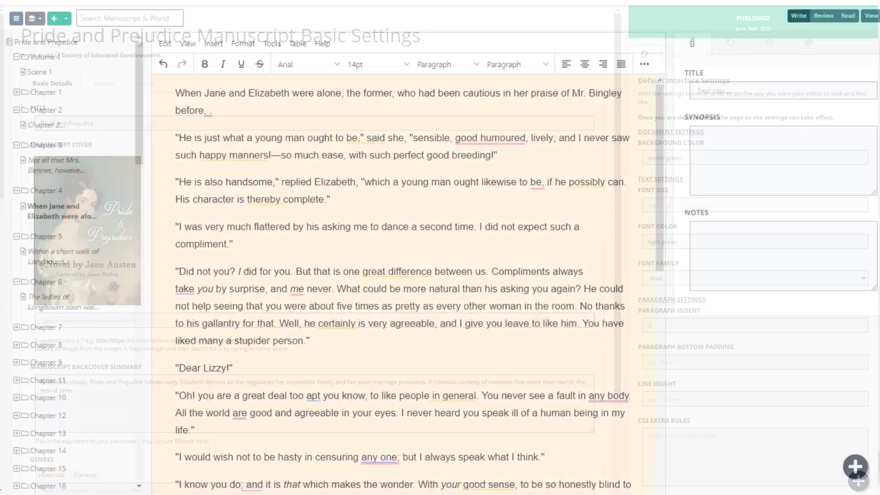
text(expressed to her sister how ve)
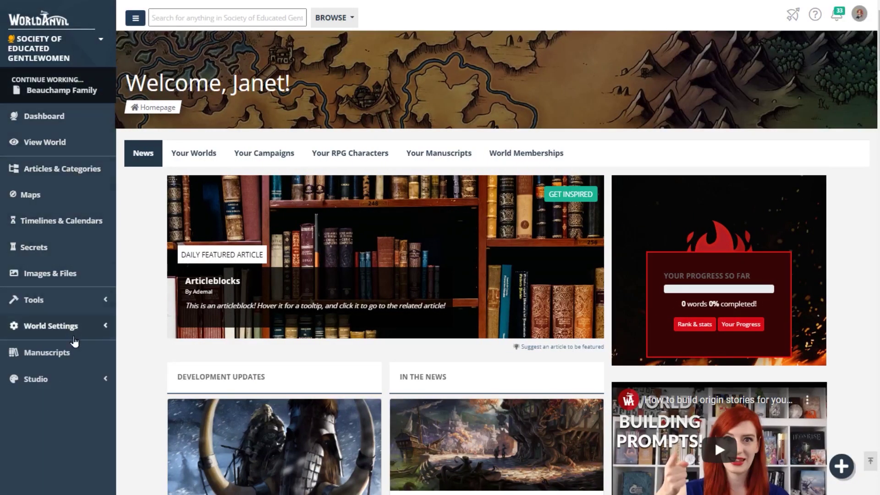
- From Account Features, disable and re-enable the Novel Writing Software feature
click(80, 360)
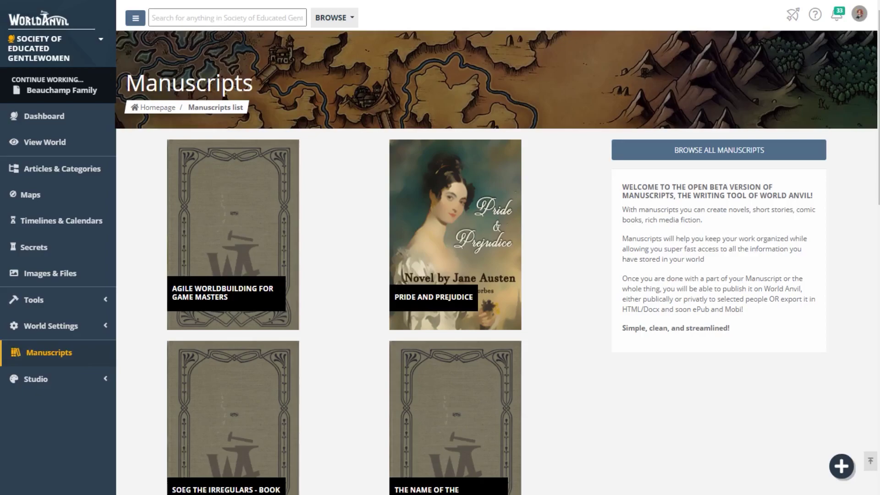
click(860, 14)
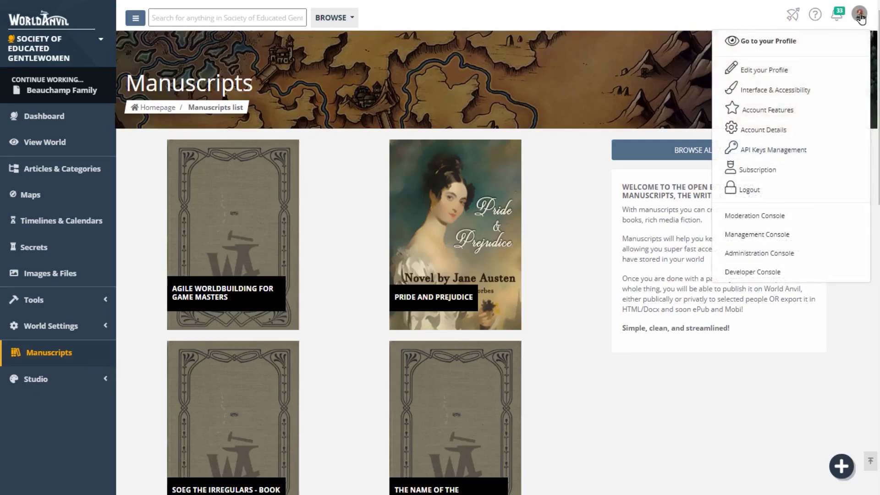
click(851, 114)
scroll(624, 310, down, 3)
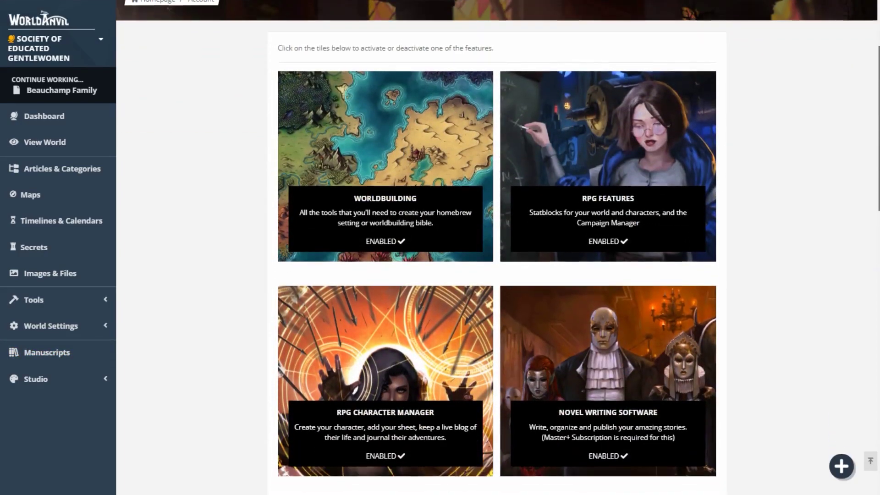
click(624, 309)
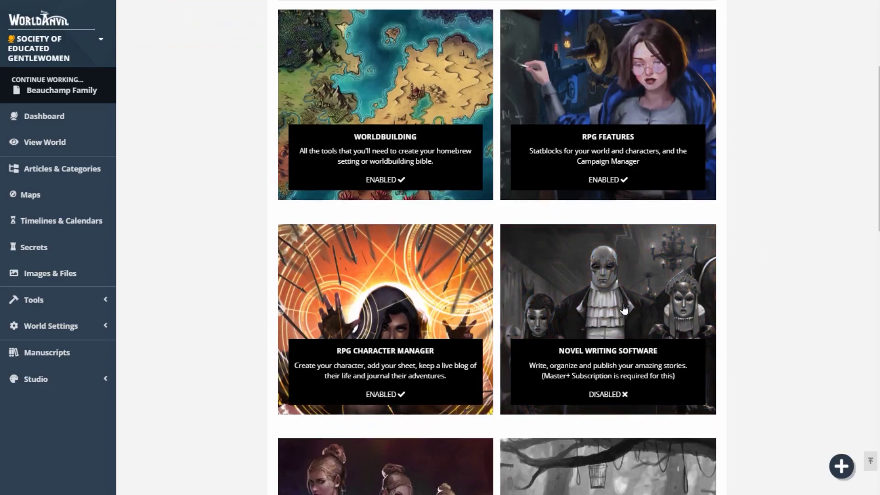
click(624, 310)
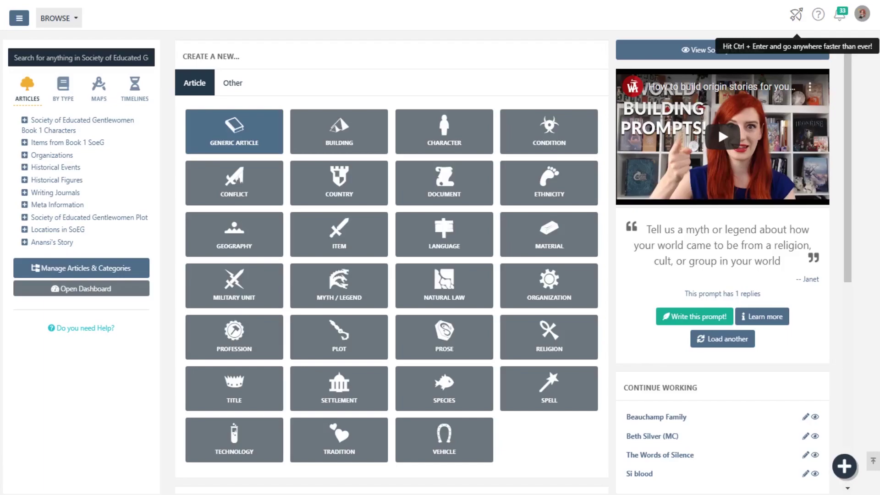
- Use the quick command search to reach the Manuscripts list
click(797, 16)
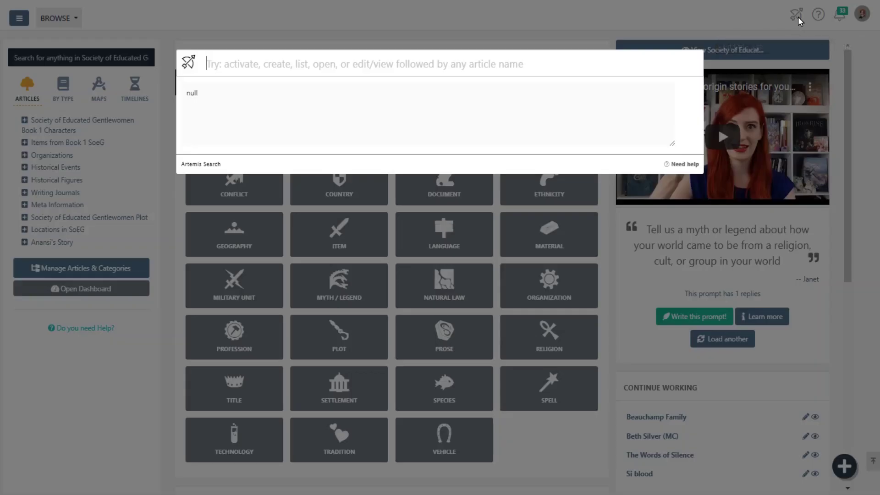
text(o )
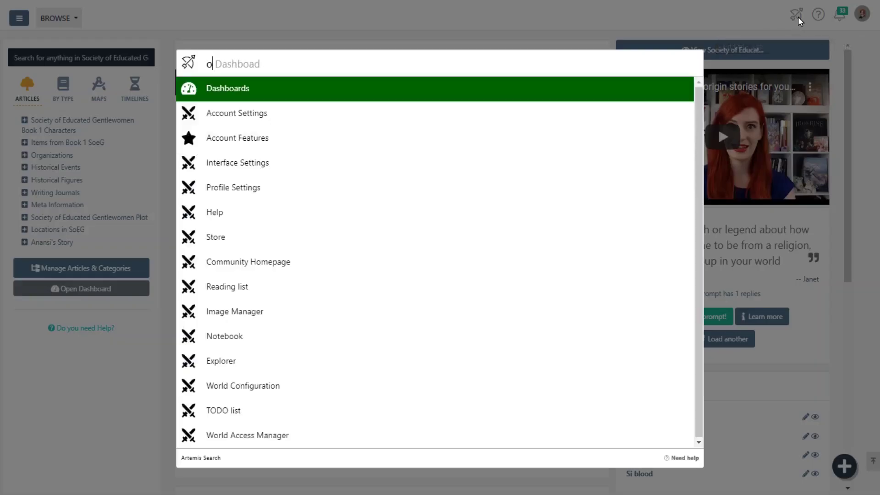
text(accoun)
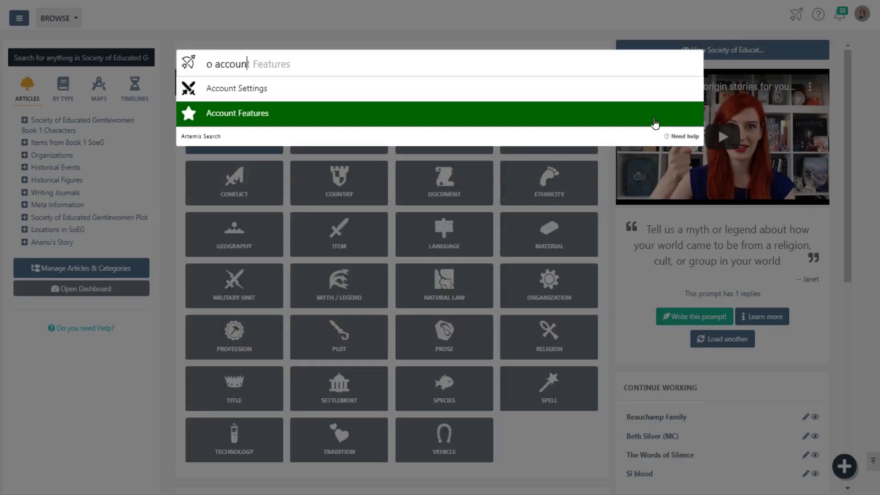
click(656, 124)
text(l)
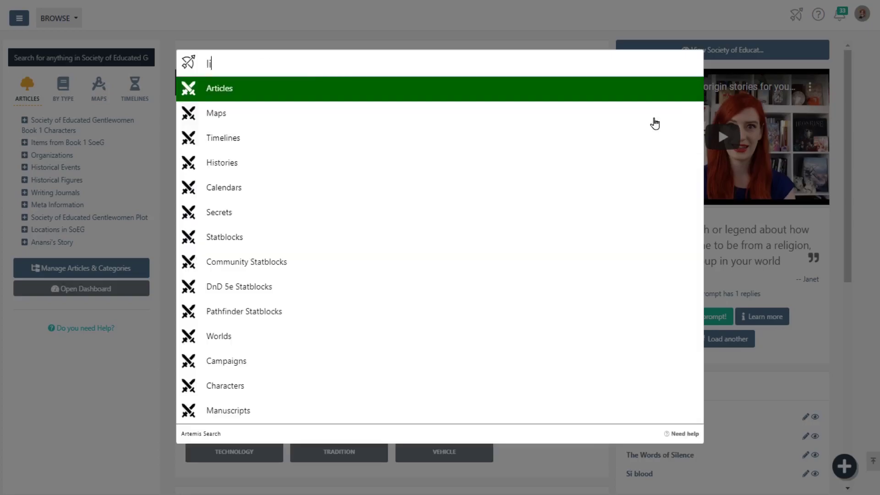
text(ist manu)
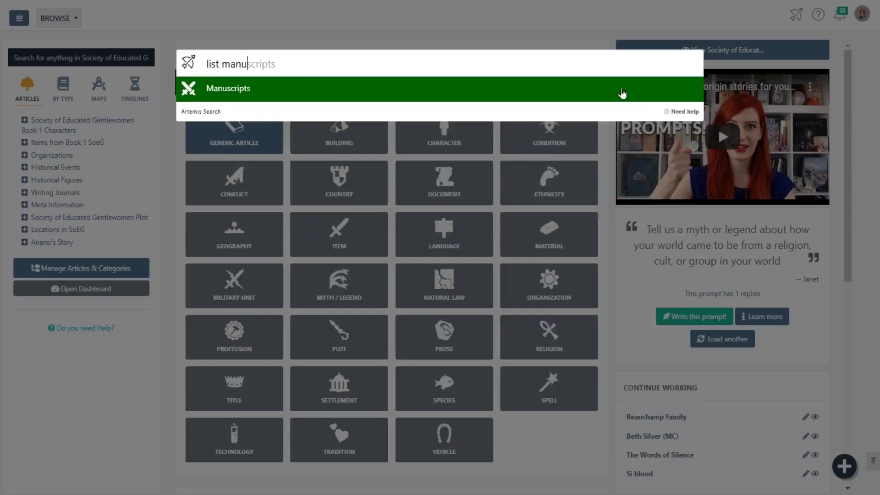
click(623, 94)
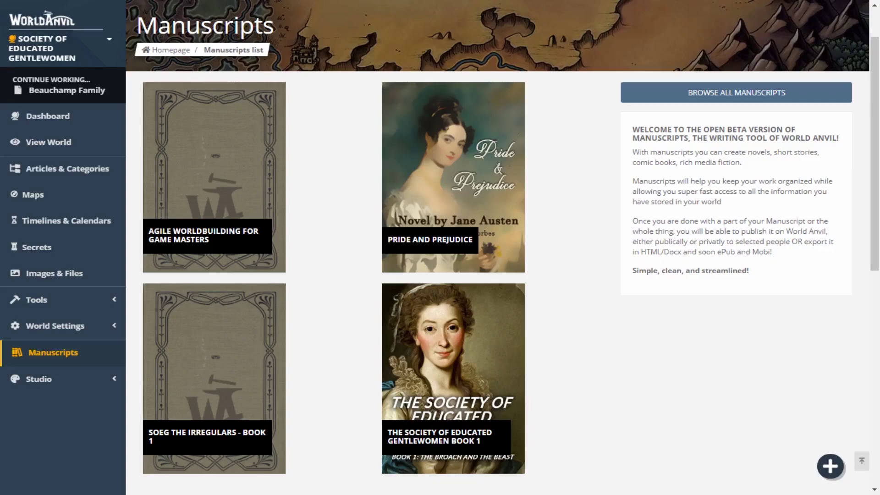
click(108, 39)
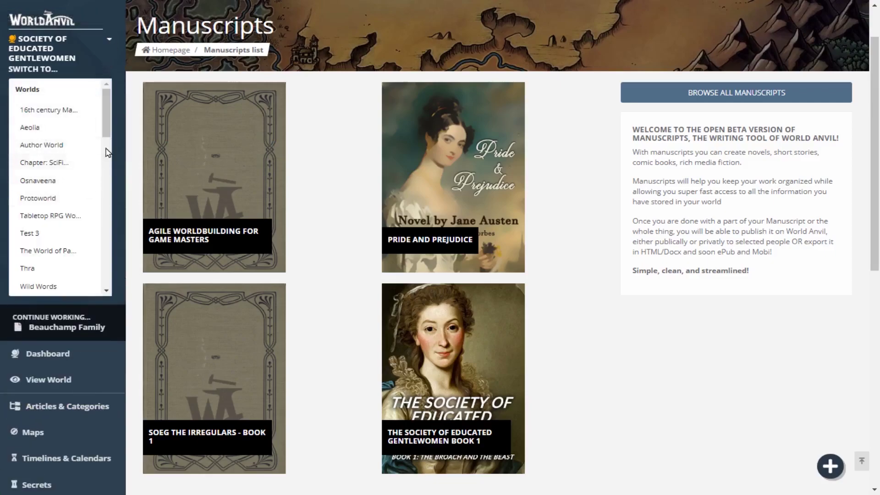
scroll(107, 131, down, 1)
scroll(107, 141, down, 1)
scroll(107, 140, up, 2)
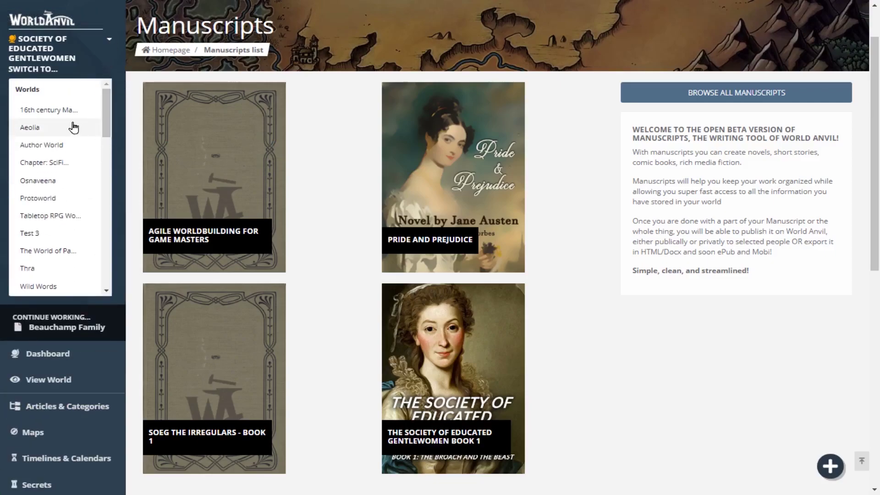
click(111, 43)
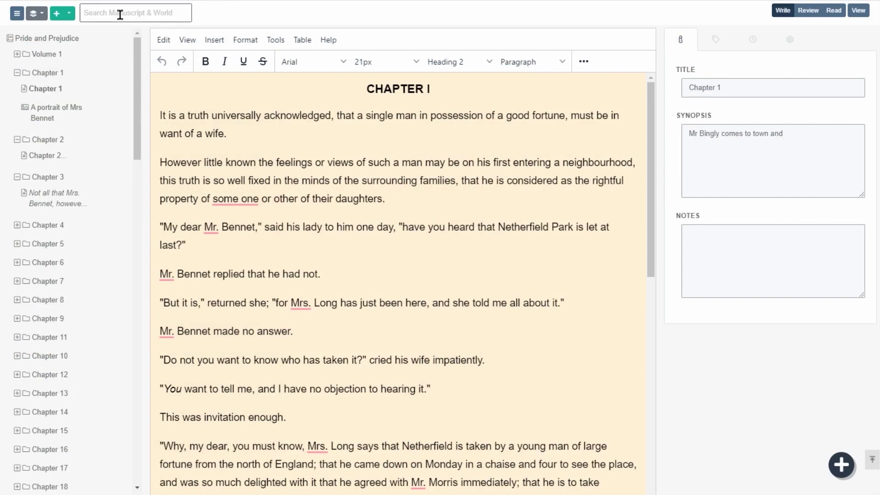
click(120, 15)
text(London)
key(Return)
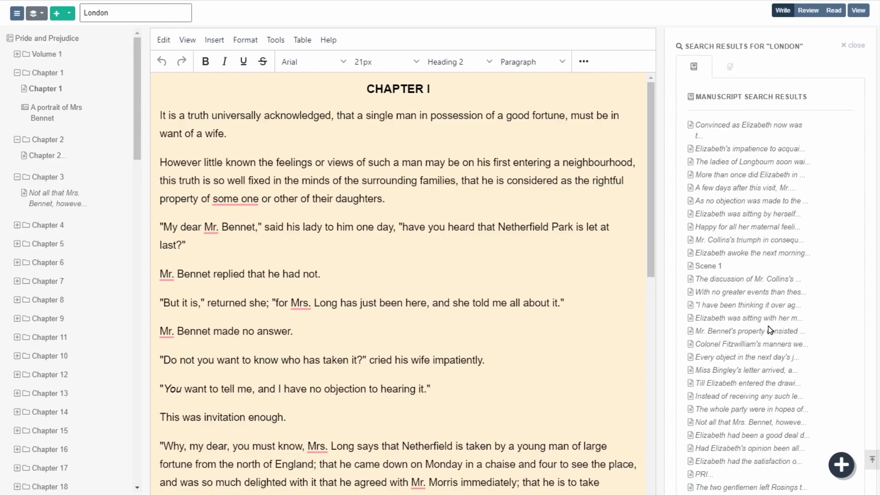
click(726, 72)
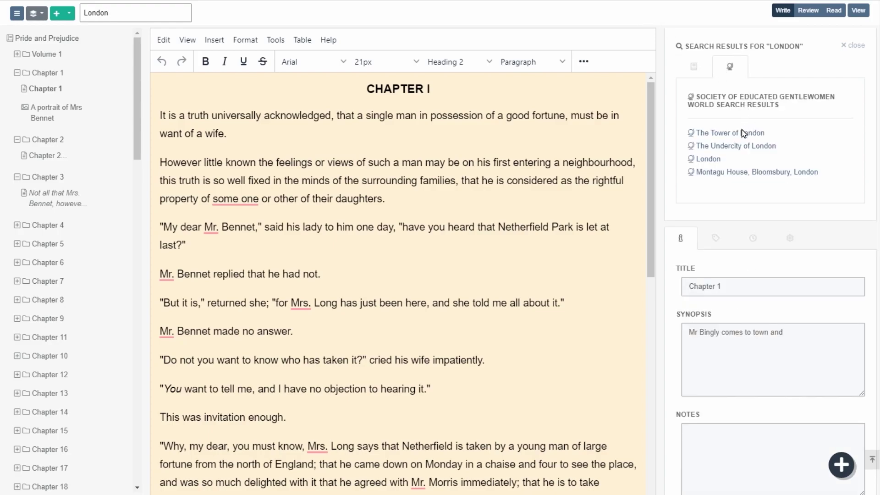
click(709, 158)
drag(650, 81, 655, 65)
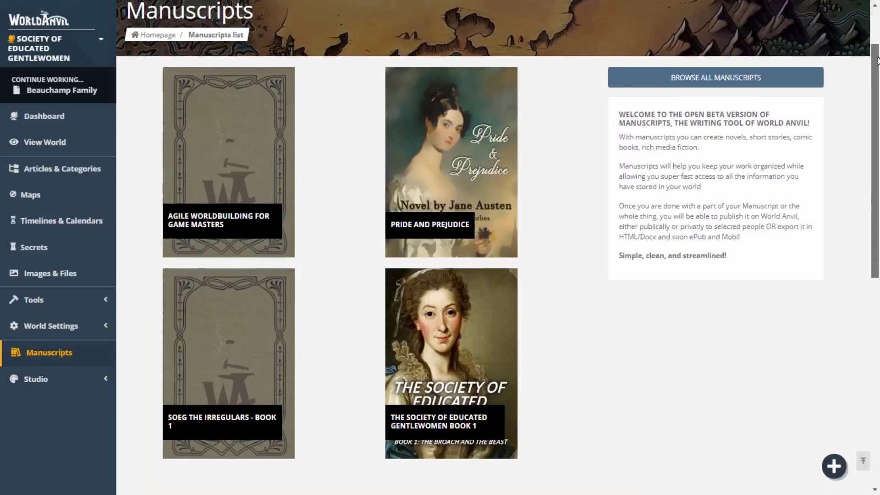
scroll(807, 164, down, 3)
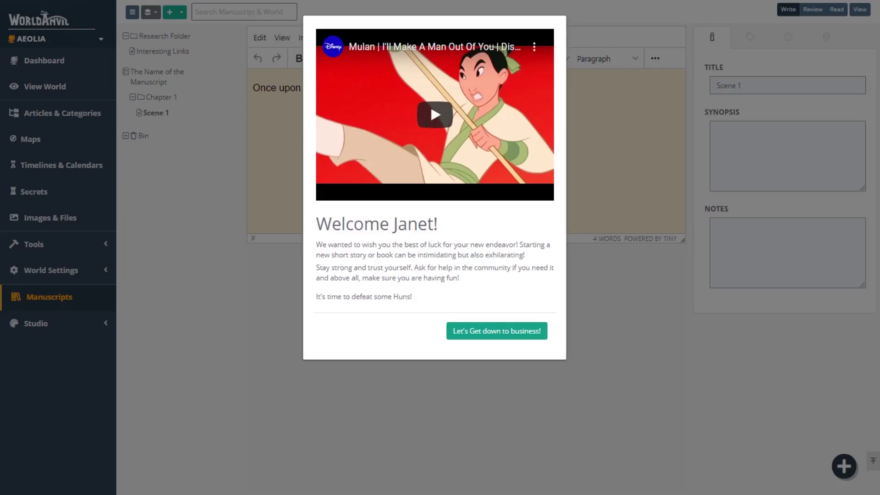
- Dismiss the welcome message with 'Let's Get down to business!'
click(522, 336)
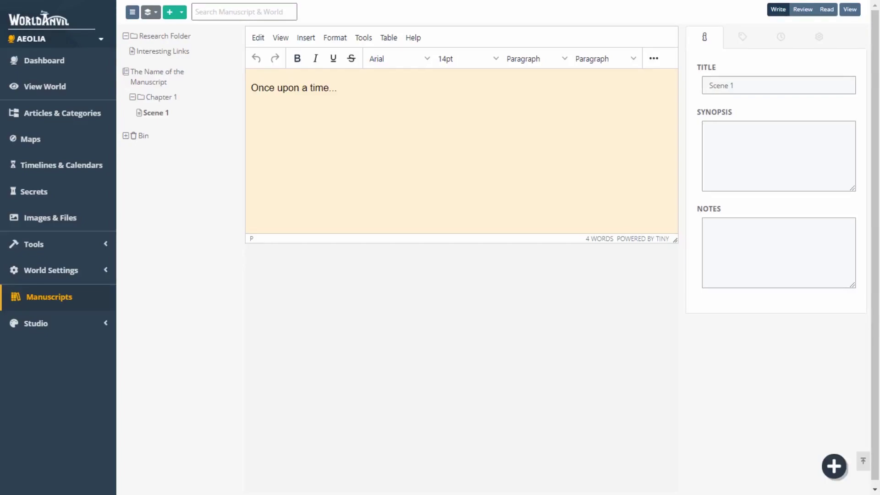
click(161, 81)
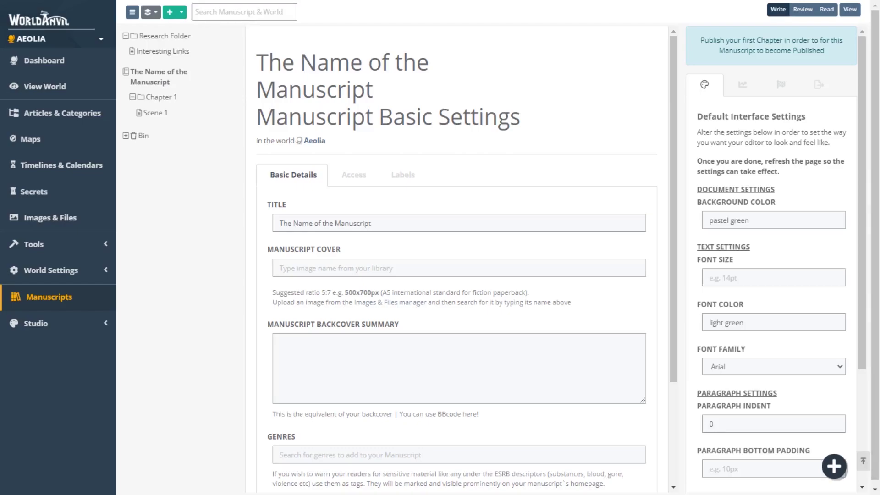
scroll(681, 117, down, 3)
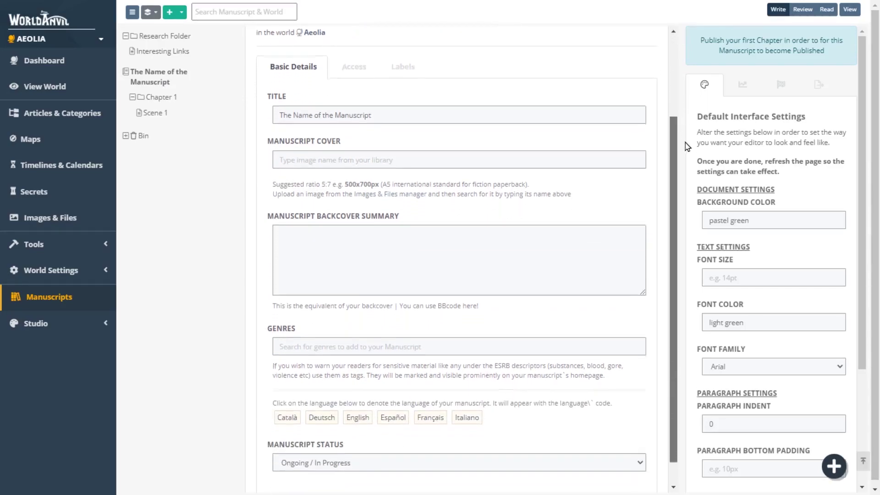
scroll(686, 142, down, 1)
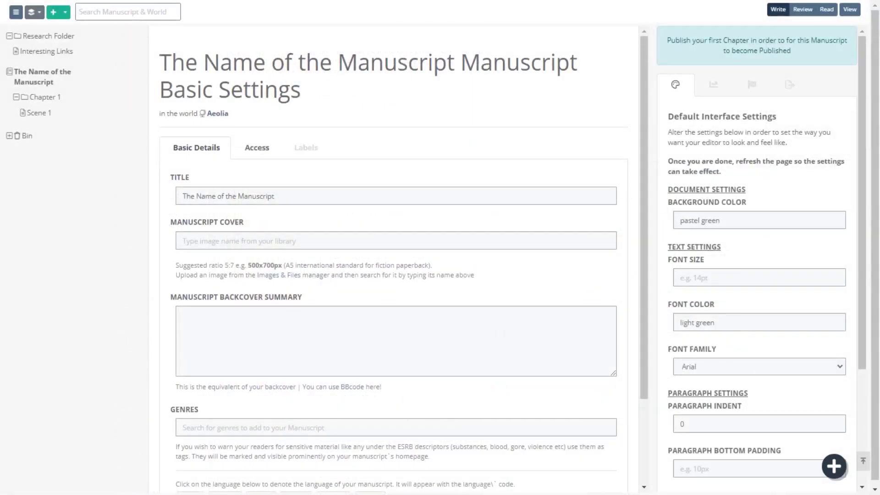
- Choose the manuscript's privacy status under Access, then show its six colour labels
click(258, 153)
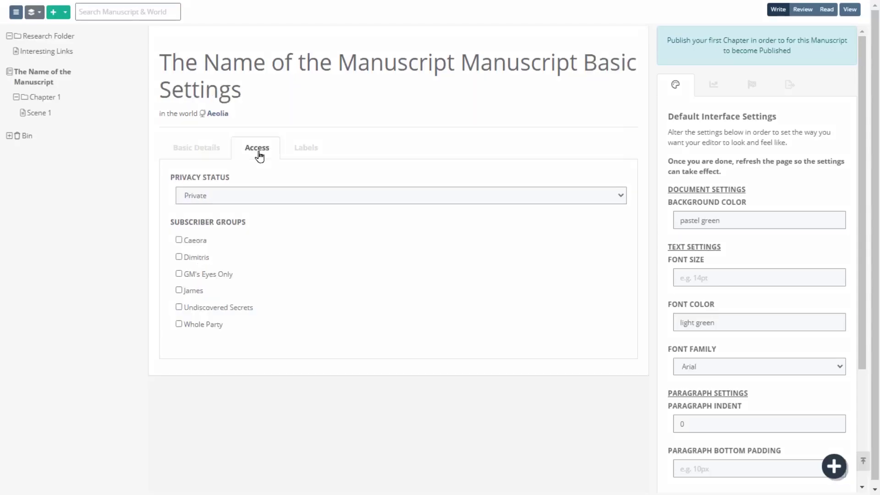
click(265, 198)
click(264, 212)
click(306, 150)
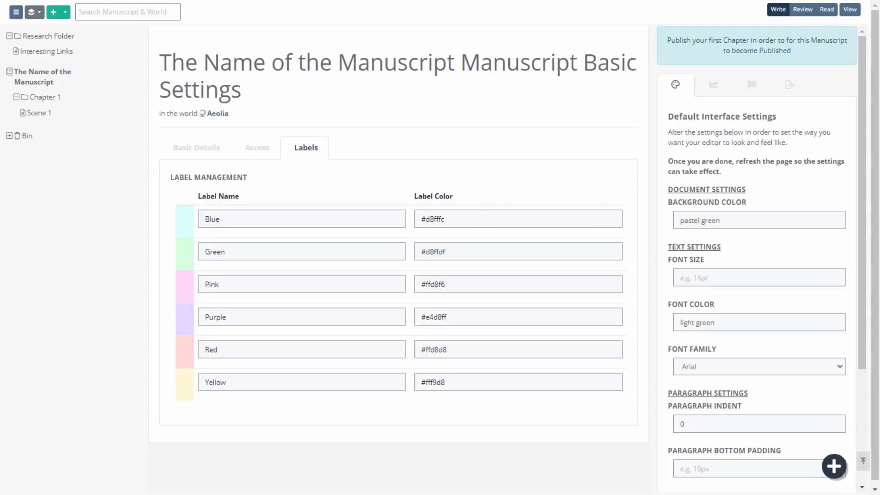
- Rename the labels Plotted, First Draft, Edit 1, Edit 2, Beta Reader Ready and Ready for release
double_click(202, 218)
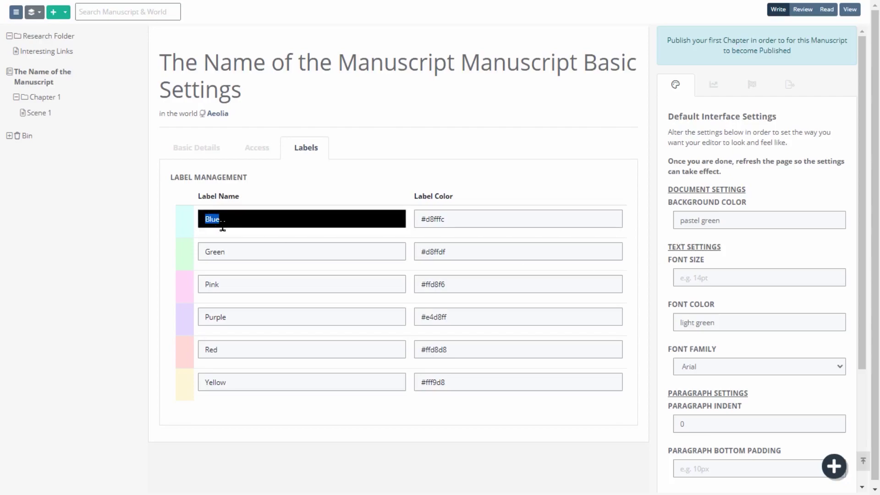
text(Pl)
key(Tab)
key(Tab)
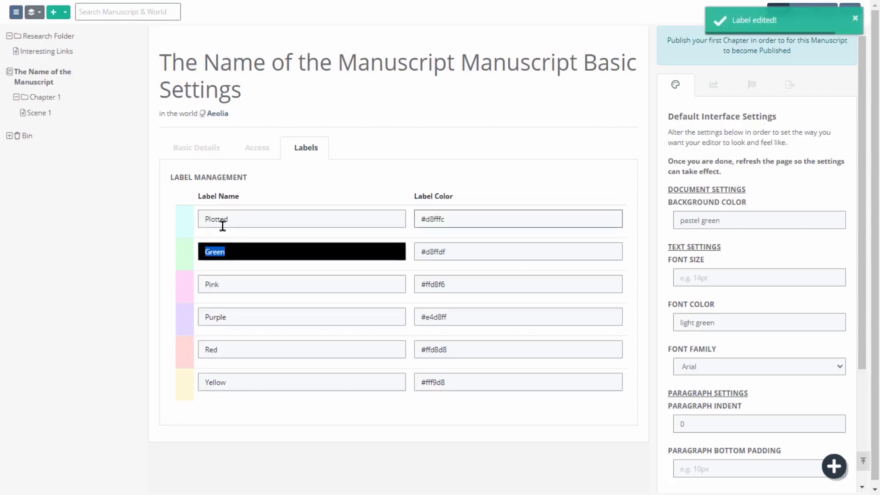
text(First)
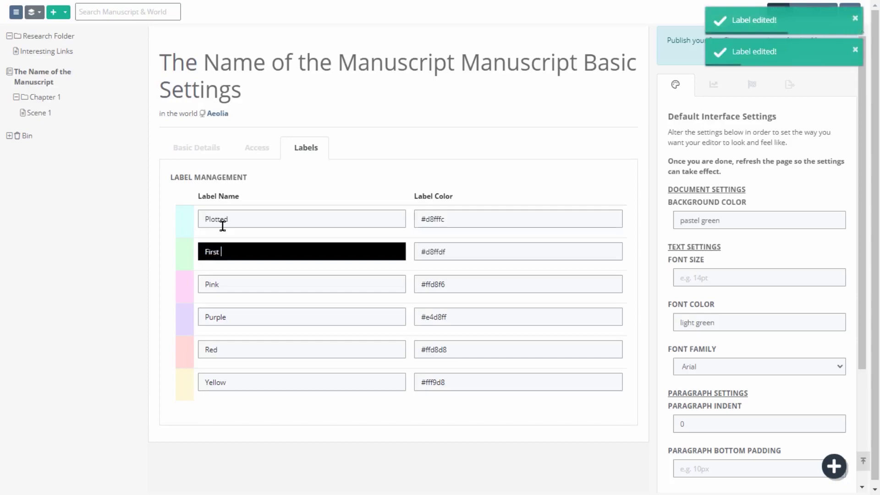
text( Draft)
key(Tab)
key(Tab)
text(Ed)
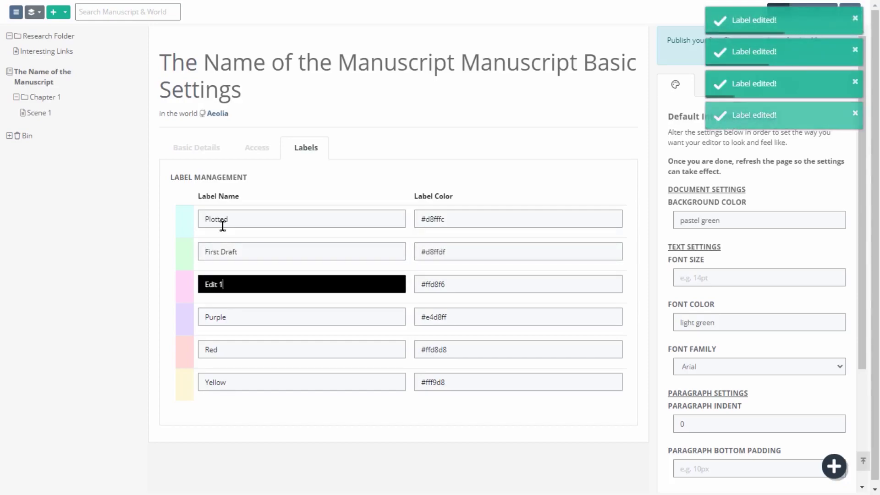
key(Tab)
key(Tab)
text(Edit 2)
key(Tab)
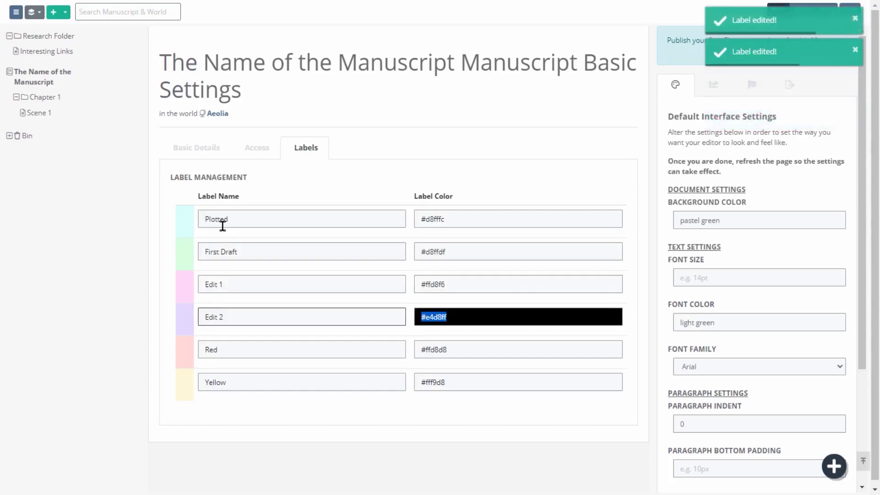
key(Tab)
text(Beta Rea)
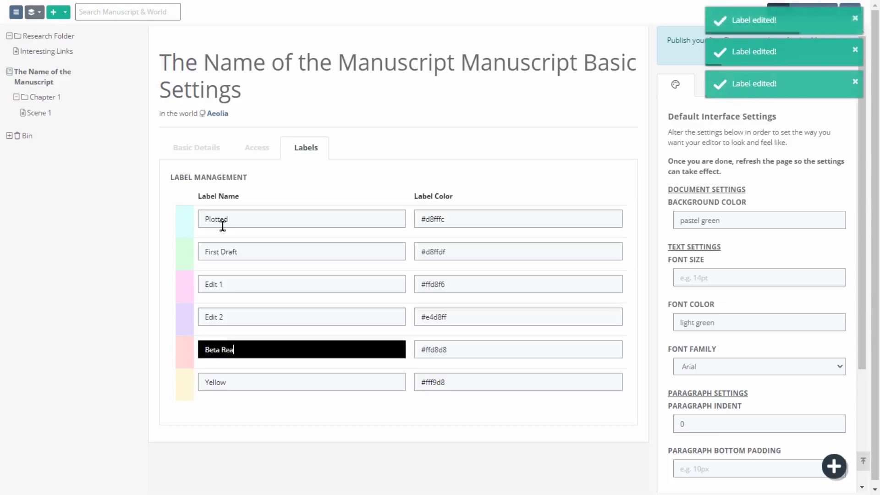
text(der Ready)
key(Tab)
key(Tab)
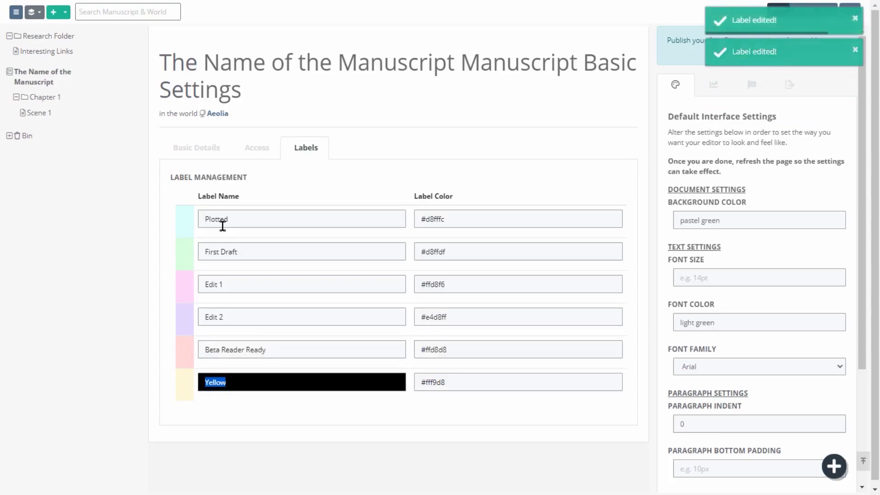
text(Ready for rel)
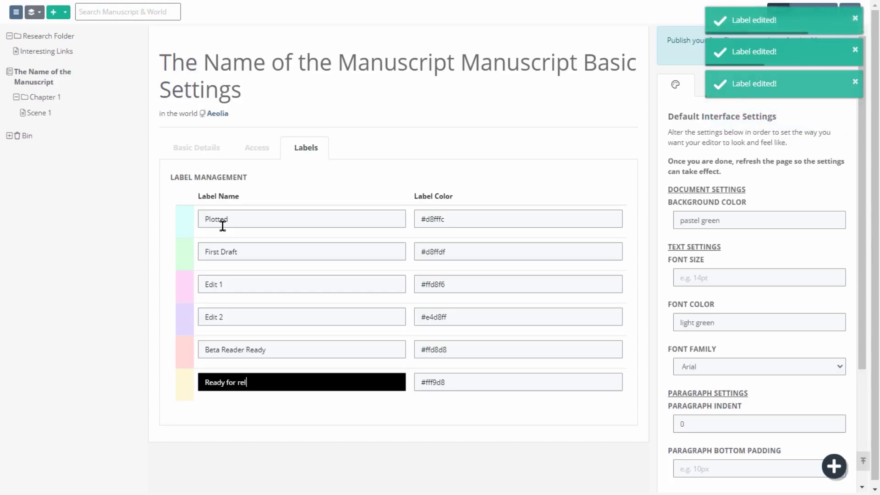
text(ease)
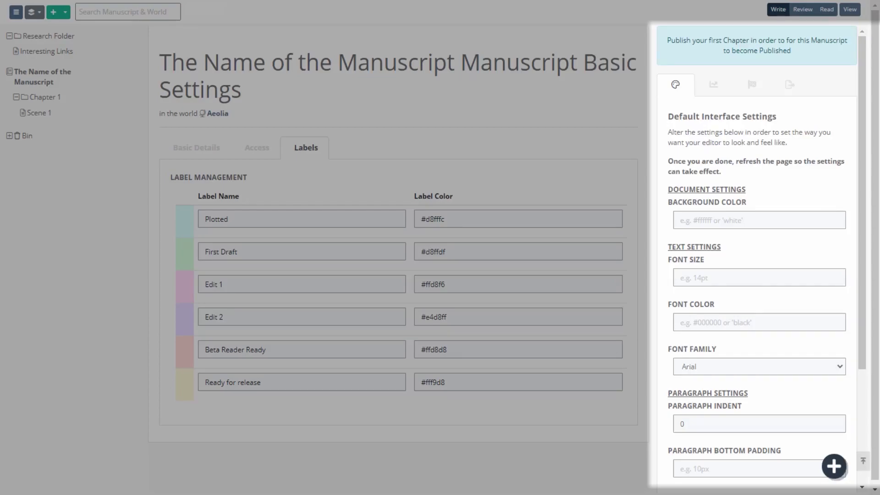
scroll(872, 161, down, 2)
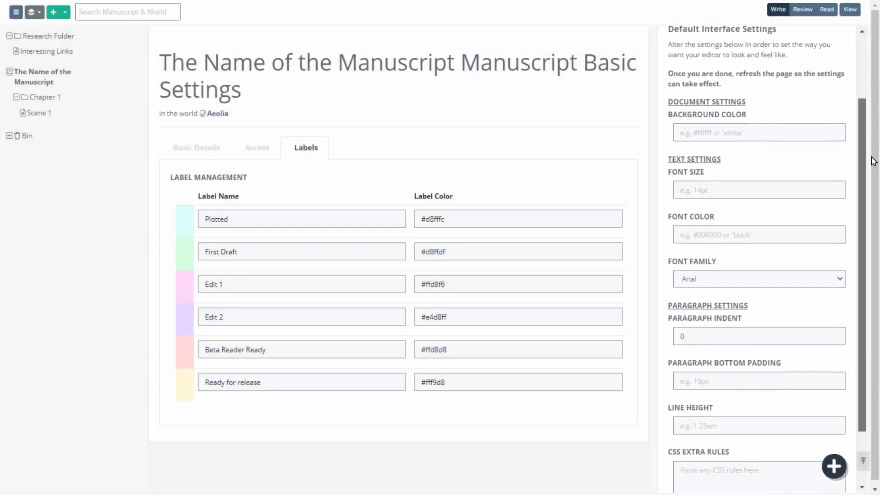
scroll(873, 160, down, 1)
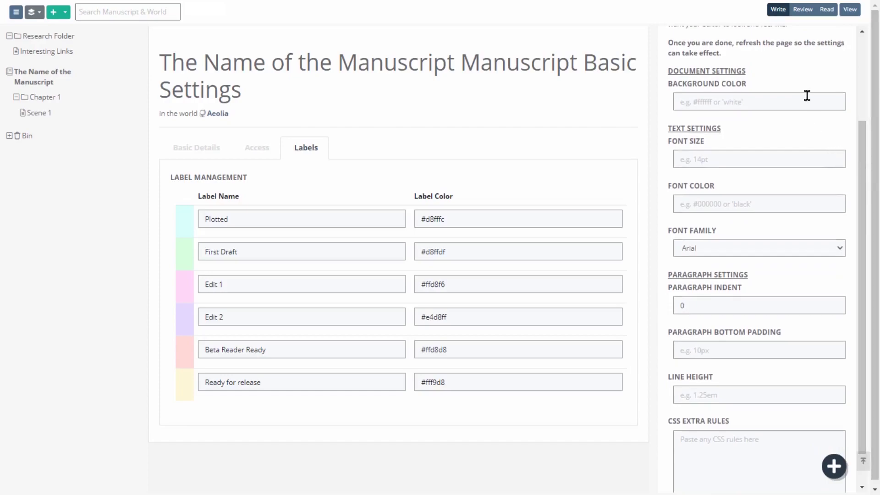
- Set editor background #d8ffdf, text colour black and paragraph indent 1
click(807, 96)
text(#d8ffdf)
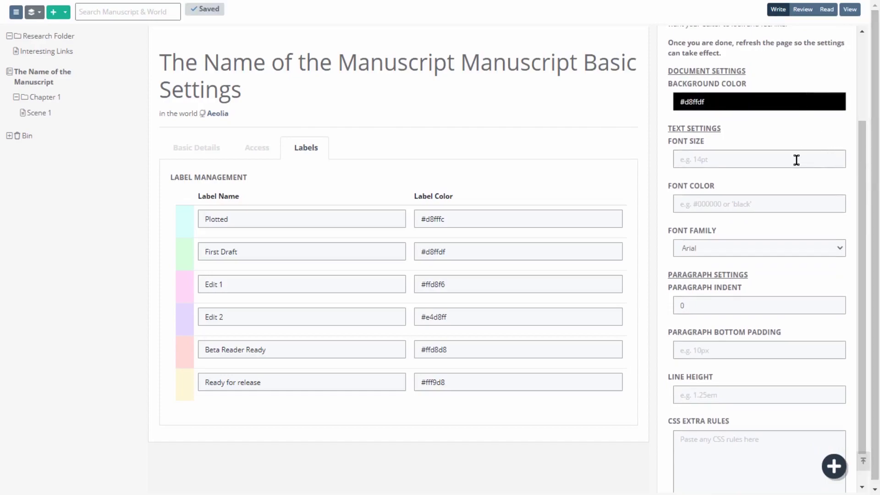
click(790, 206)
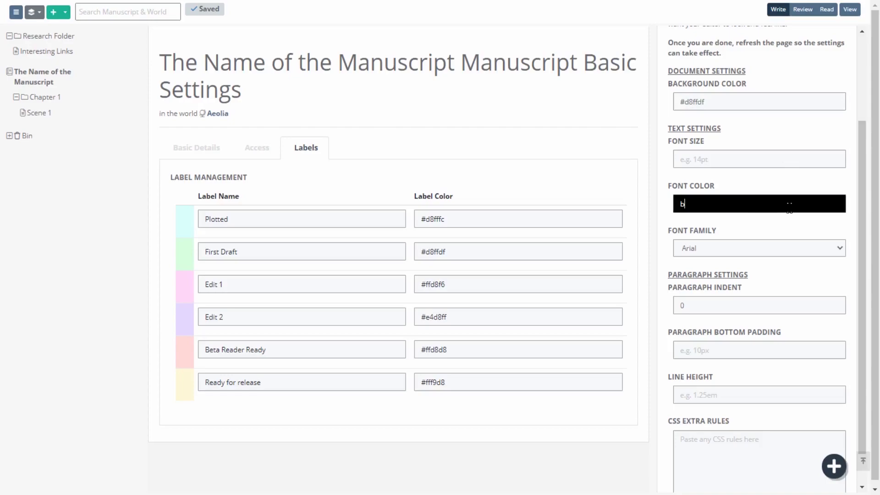
text(black)
click(813, 236)
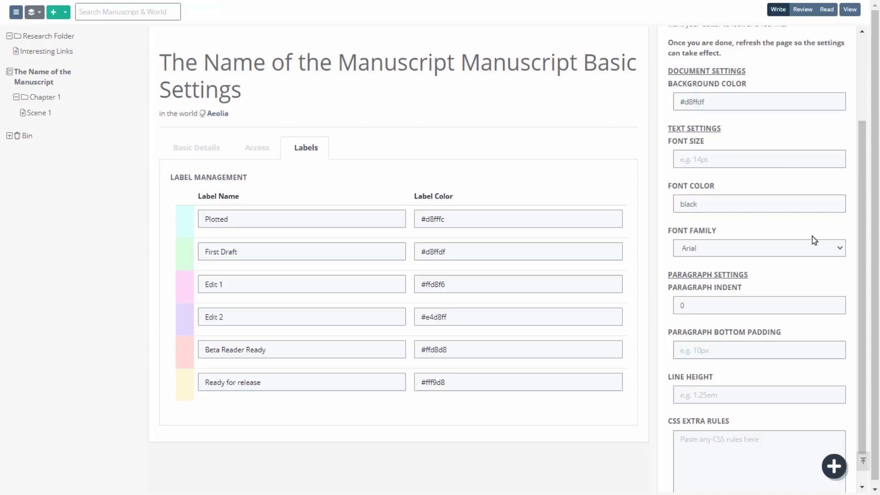
scroll(865, 240, down, 1)
click(779, 260)
text(1)
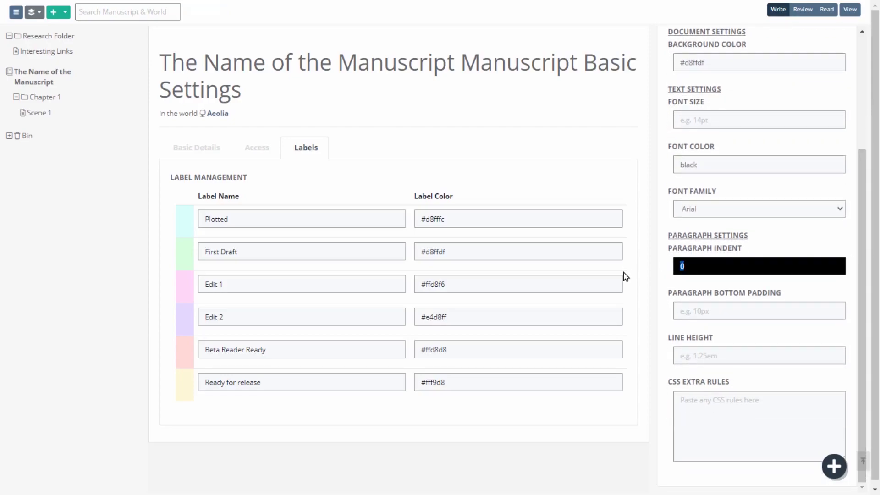
click(819, 289)
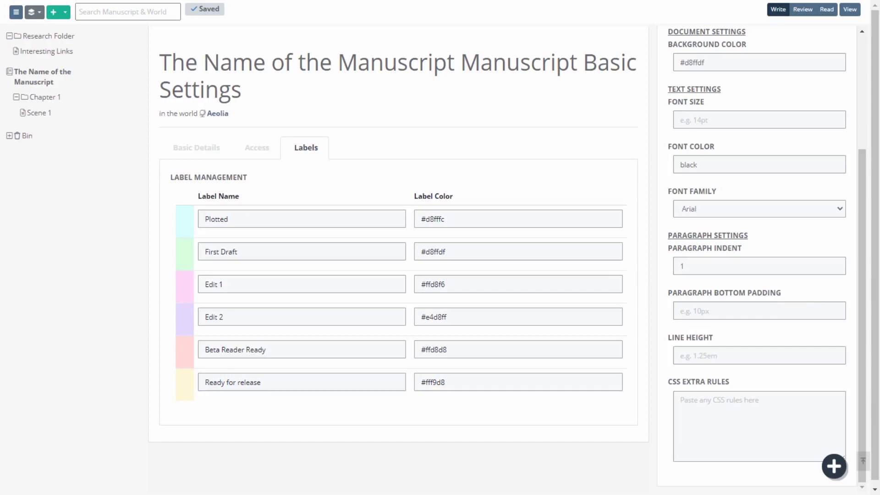
- Paste custom CSS rules, reload the page and view the manuscript's statistics
click(759, 426)
text(p:first-of-type {   text-indent: 0px; } p {padding:0 !important;})
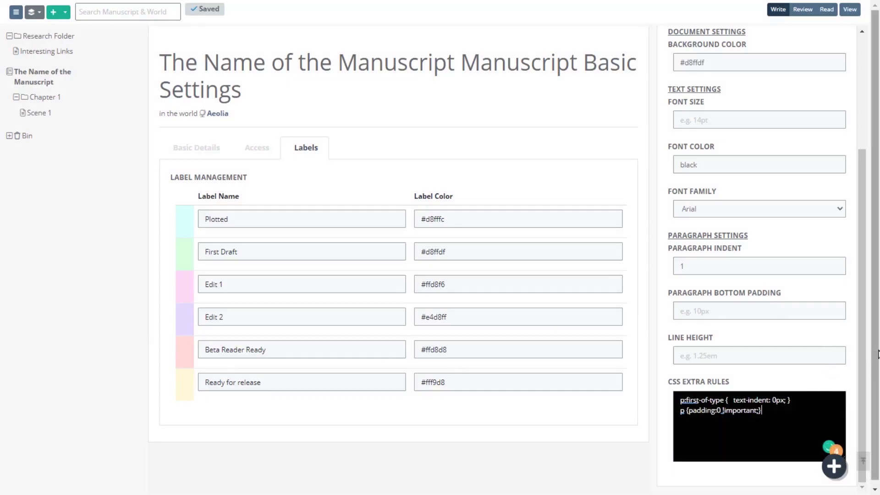
key(F5)
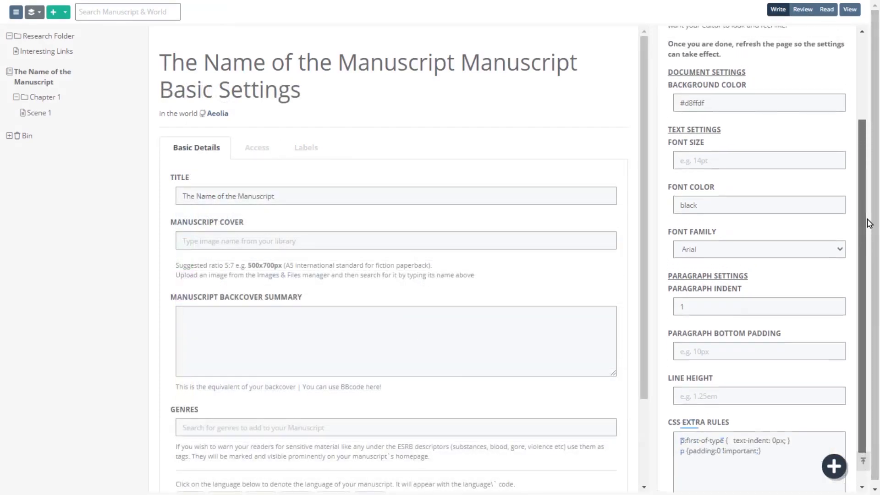
scroll(869, 222, up, 3)
click(714, 88)
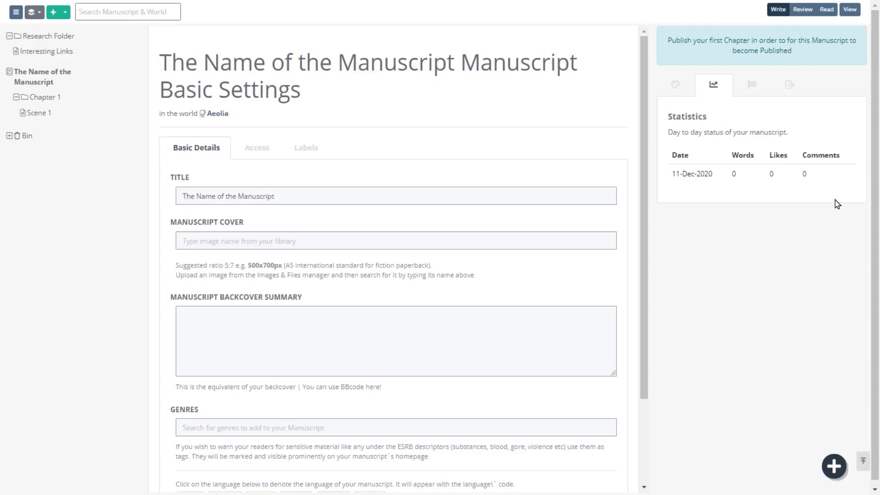
- View the manuscript's monetization options and then its export options
click(752, 88)
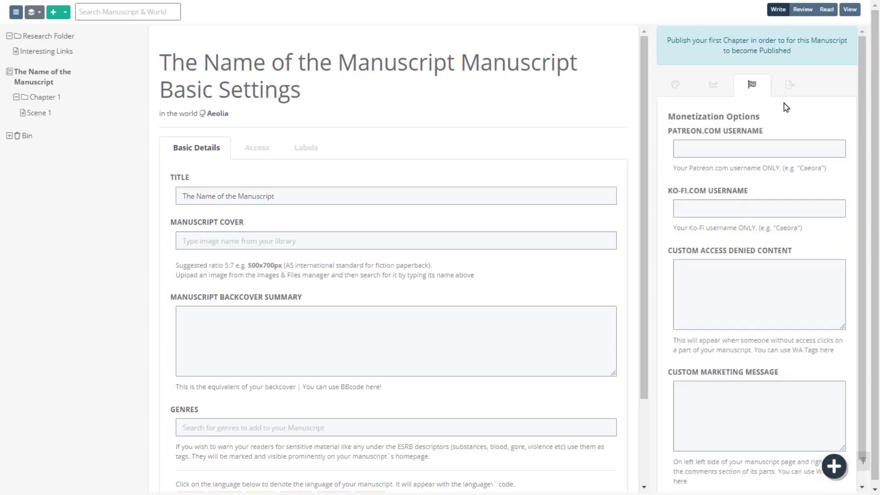
drag(863, 87, 872, 122)
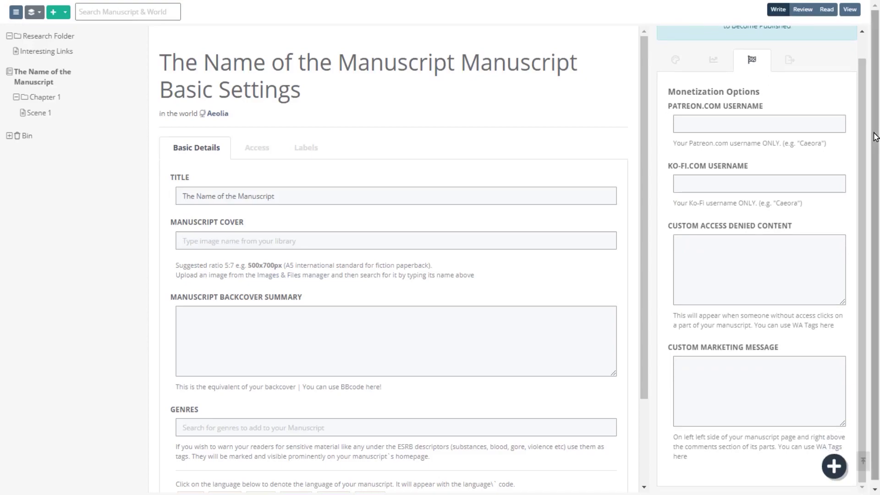
click(789, 71)
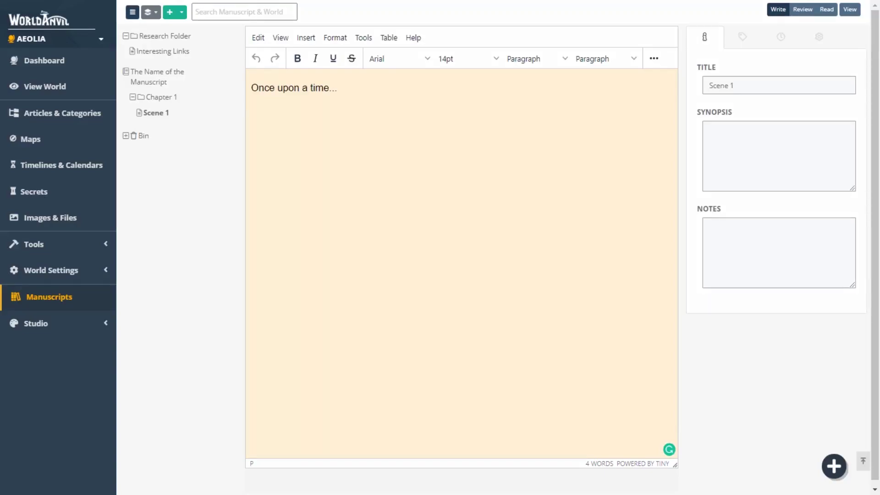
- Collapse the world sidebar and move the 'Without a care' scene to the top of Chapter 1
click(132, 12)
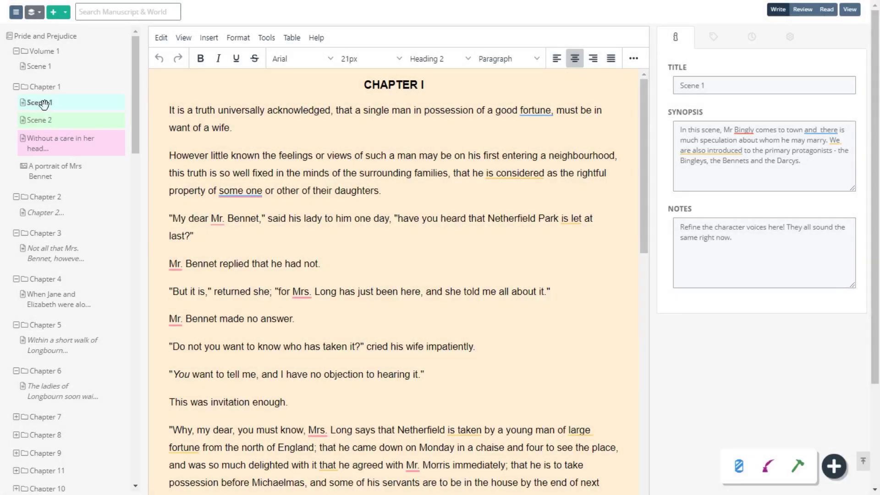
click(43, 103)
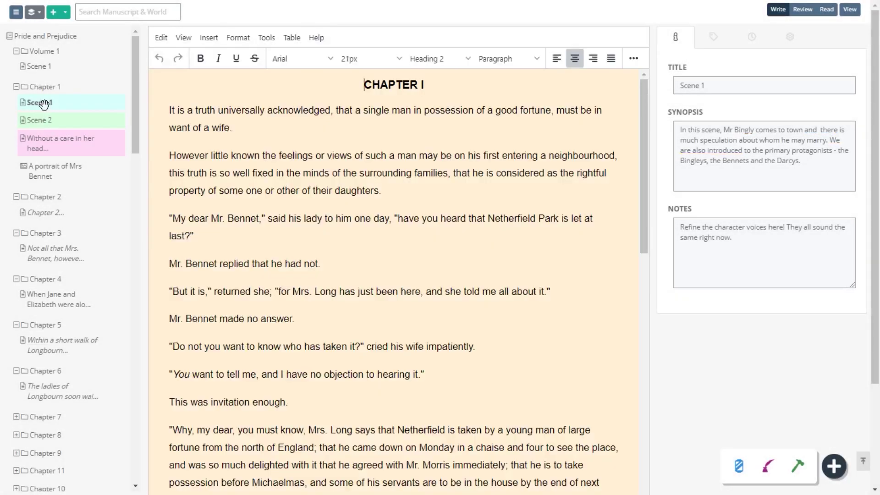
click(54, 257)
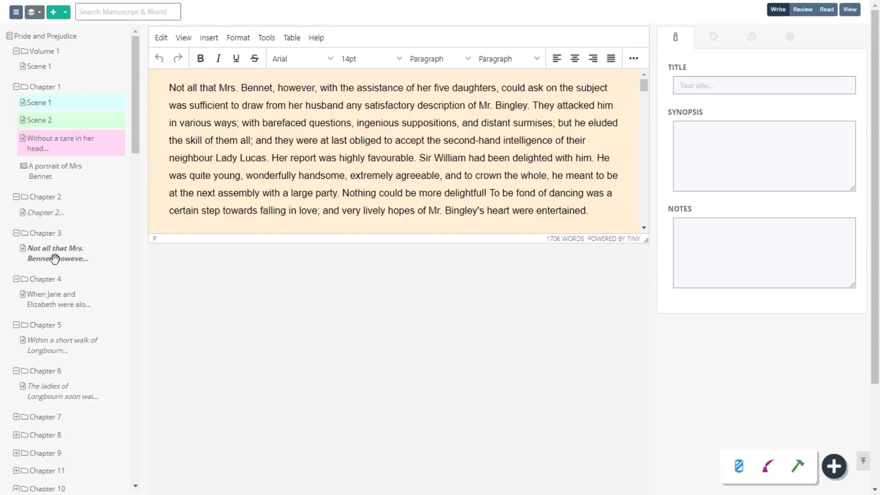
click(47, 87)
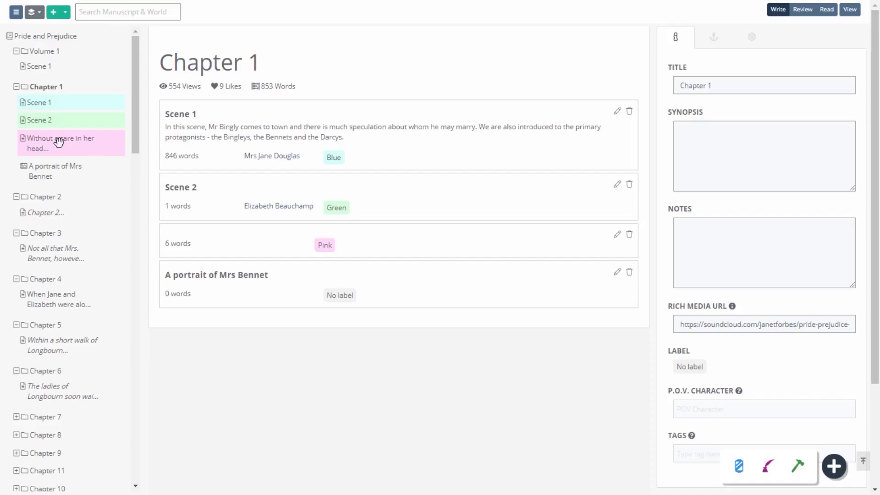
mouse_move(60, 141)
mouse_down()
mouse_move(73, 119)
mouse_move(68, 153)
mouse_up()
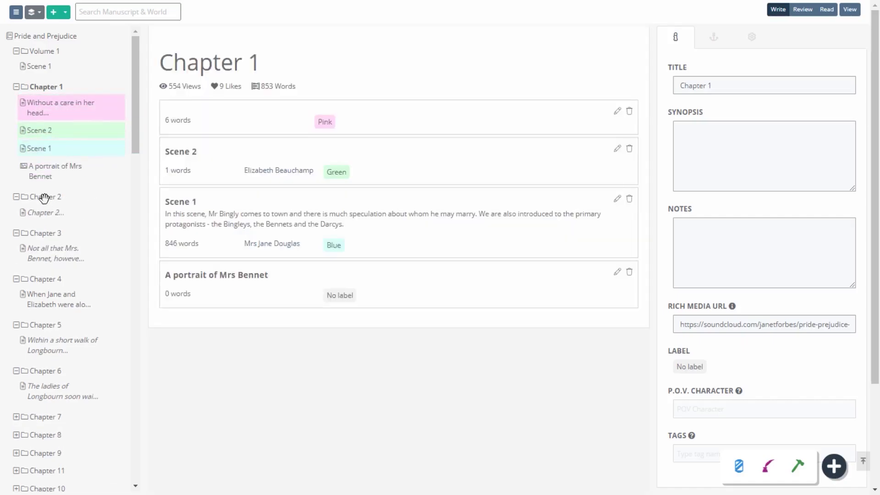
- Shuffle the chapters and put them back in order 1 to 4
drag(43, 197, 47, 235)
drag(44, 280, 51, 191)
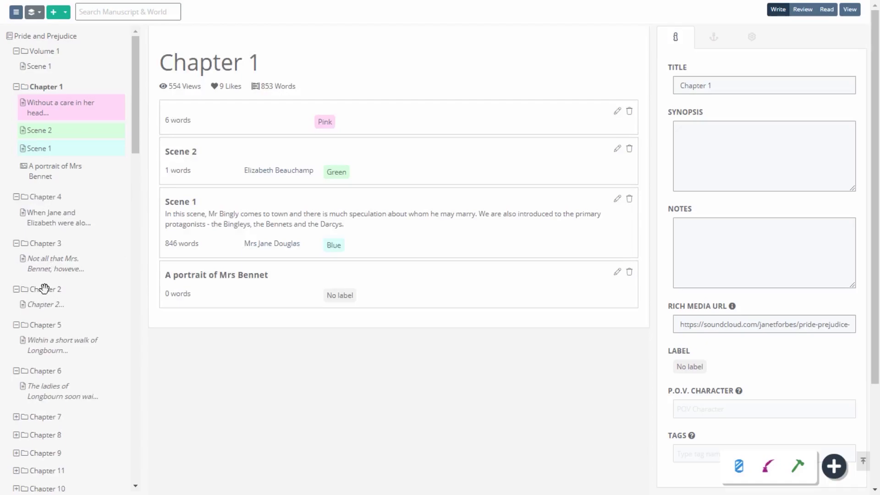
mouse_move(44, 284)
mouse_down()
mouse_move(39, 197)
mouse_move(42, 230)
mouse_up()
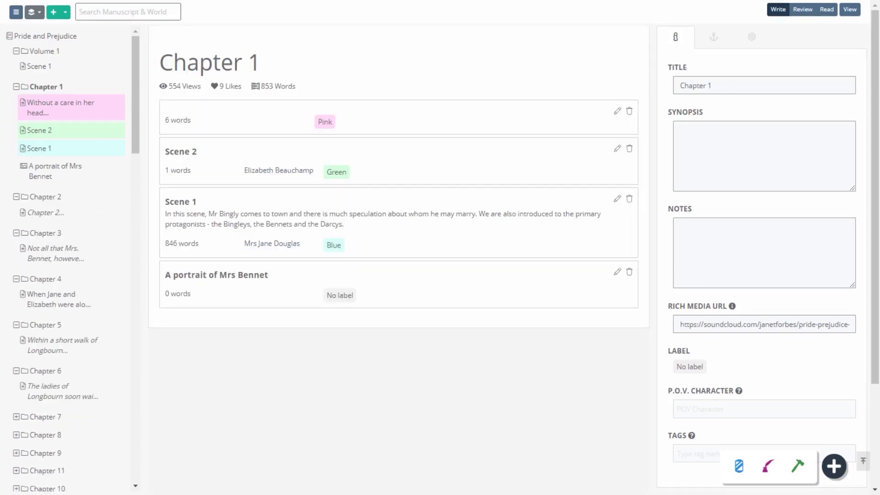
- Continue the 'Without a care in her head' scene with two sentences and correct 'hte' to 'the'
click(44, 149)
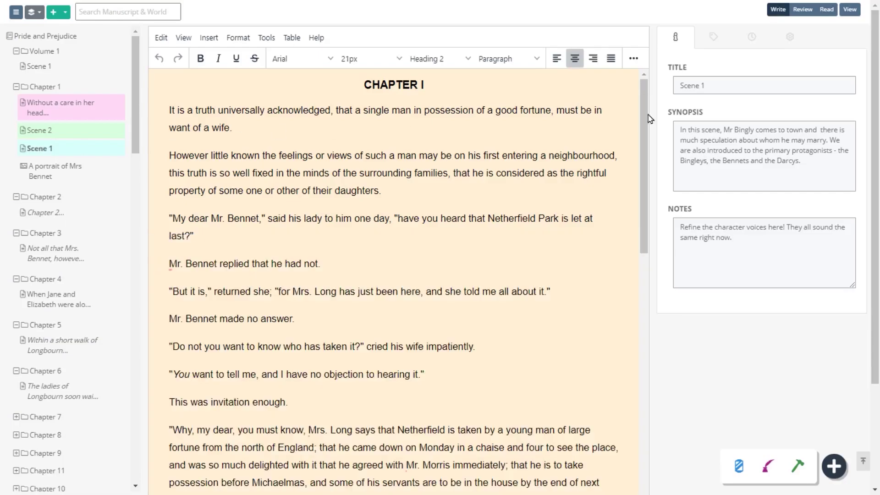
scroll(650, 119, down, 4)
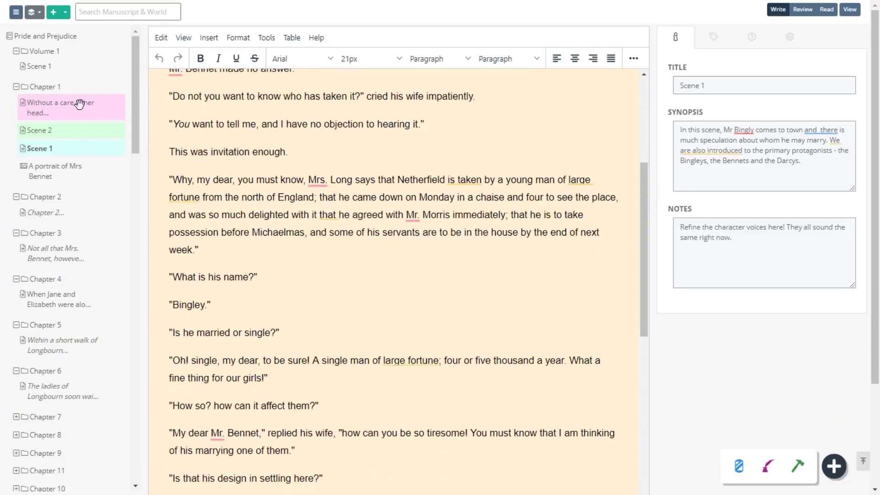
click(79, 105)
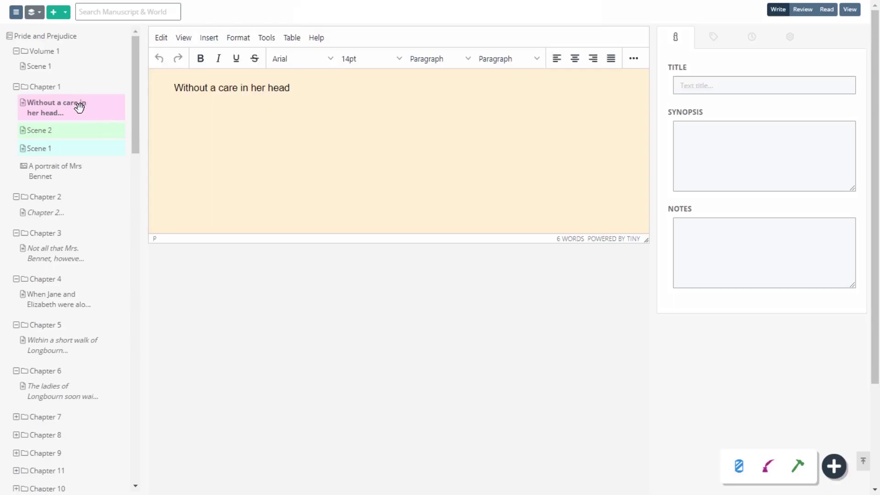
click(388, 102)
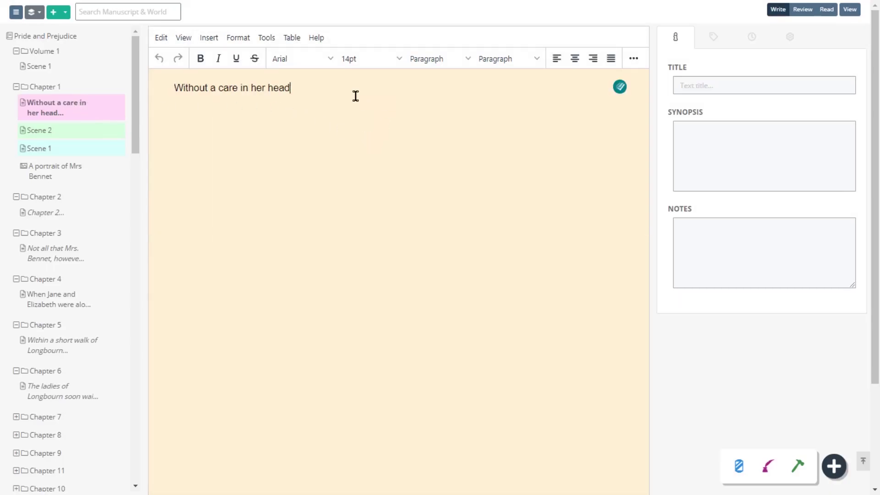
text(, she lept off the)
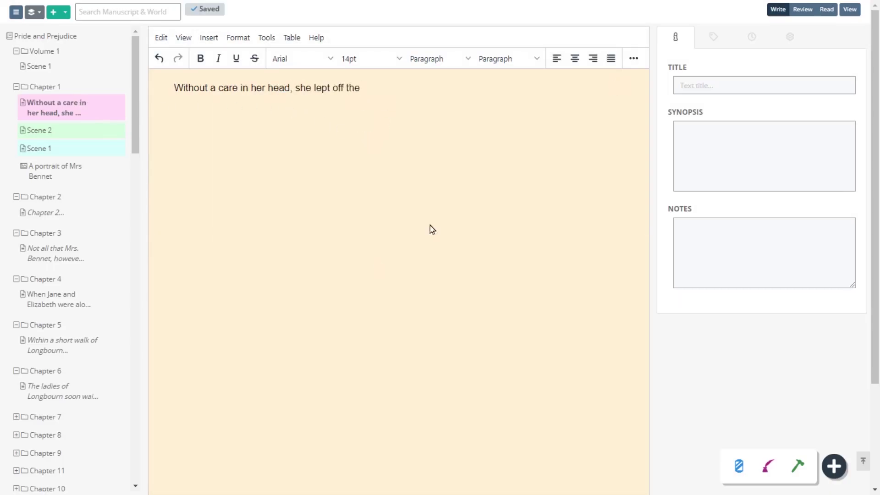
text( high wall. What would happen if she broke her ankle she didn't know, but better that than risk remaining in hte strange beast's clutches.)
click(395, 105)
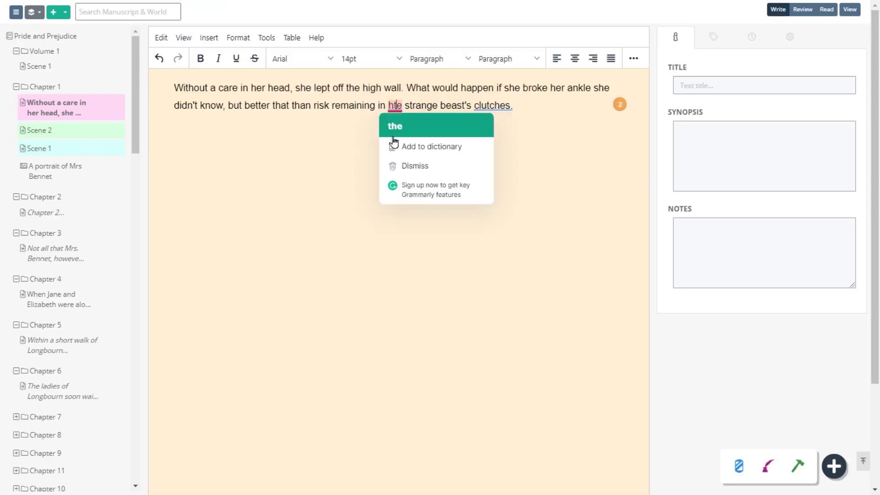
click(395, 136)
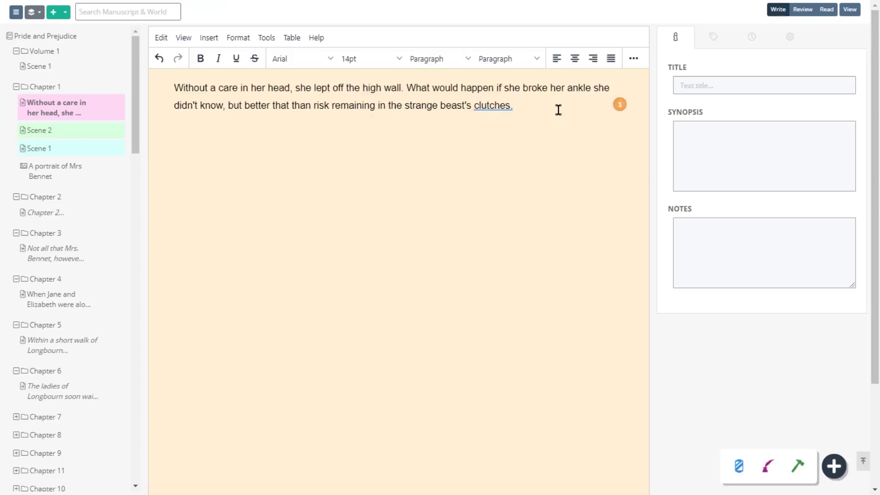
click(632, 59)
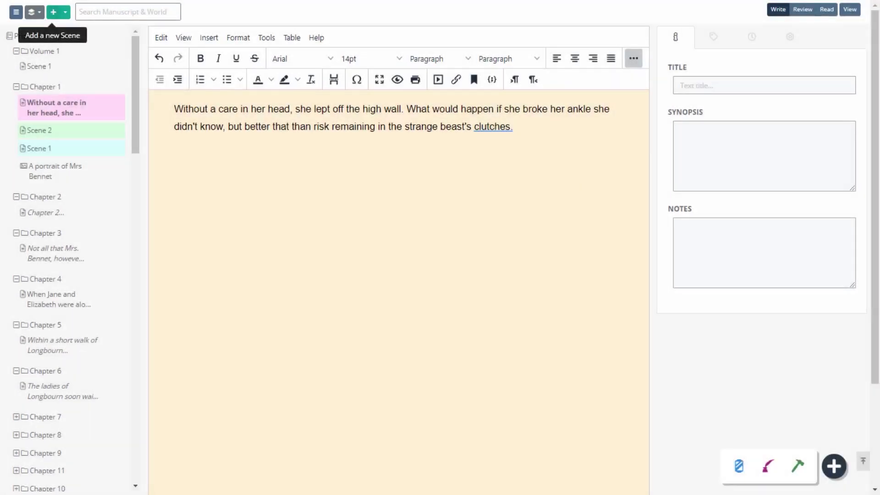
- Add a blank scene to Chapter 1, then a folder dragged under Volume 1's Scene 1, reopening the add menu
click(53, 12)
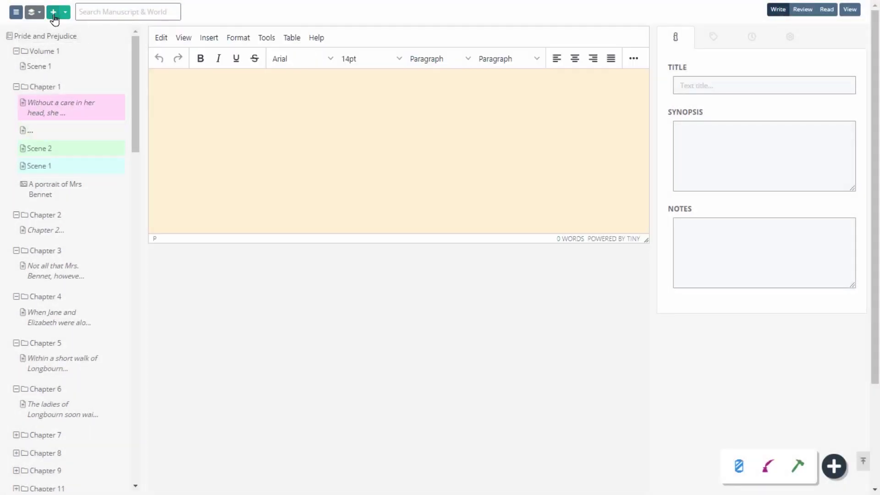
text(The new scene begins)
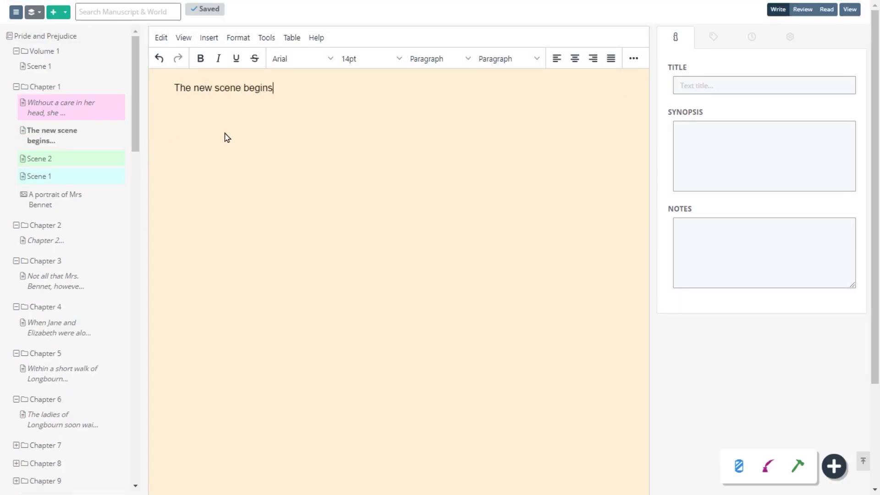
click(65, 12)
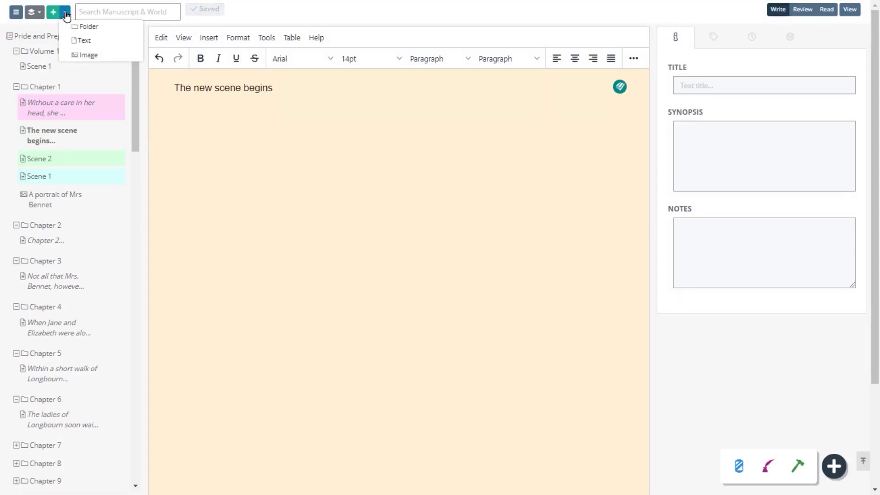
click(90, 27)
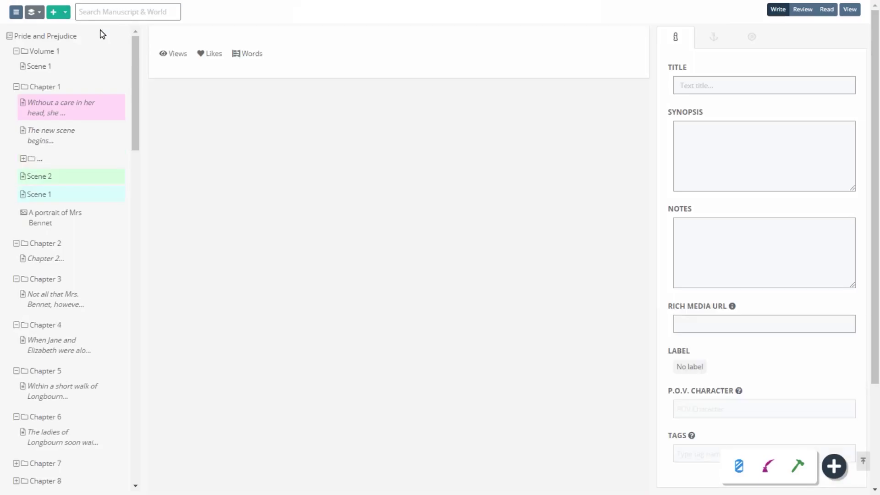
mouse_move(32, 158)
mouse_down()
mouse_move(34, 170)
mouse_move(42, 82)
mouse_move(21, 83)
mouse_up()
click(65, 11)
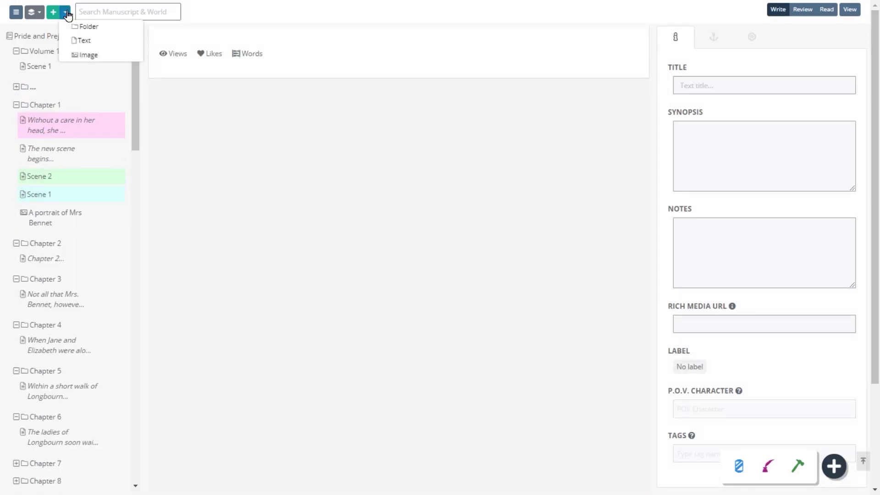
- Create an image item and pick the bonneted Mrs Bennet portrait from the library search 'mr'
click(96, 60)
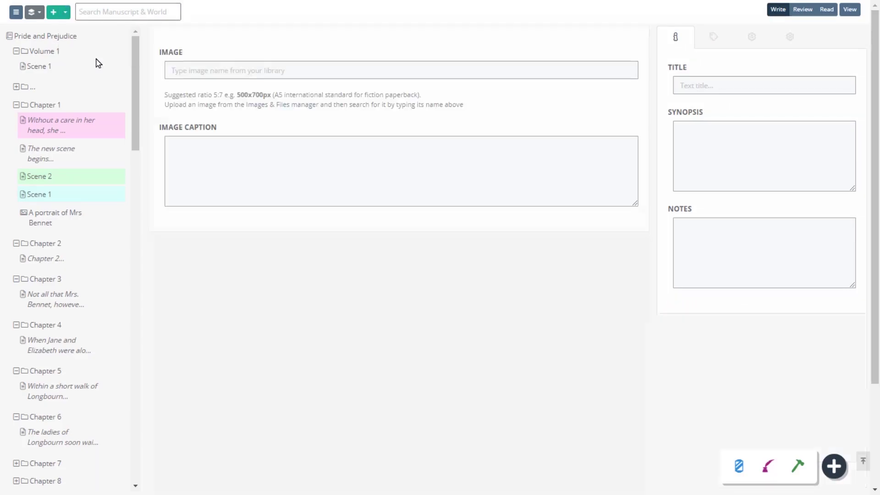
click(326, 68)
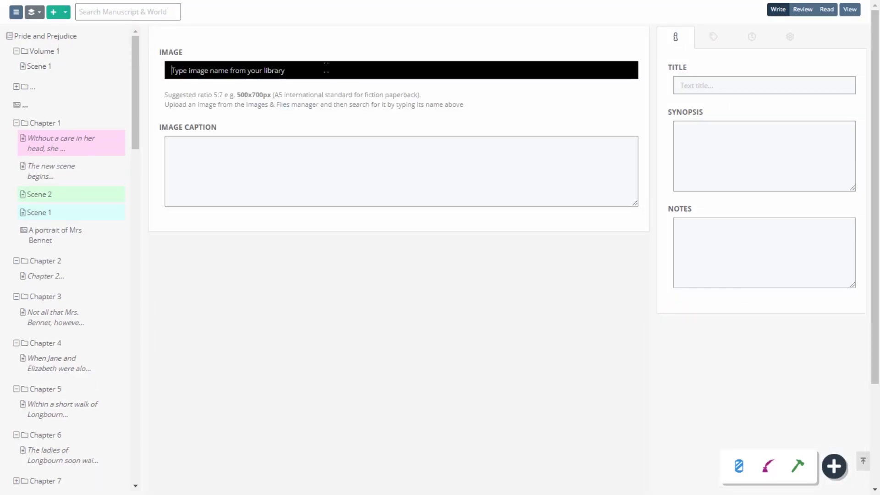
text(mrs)
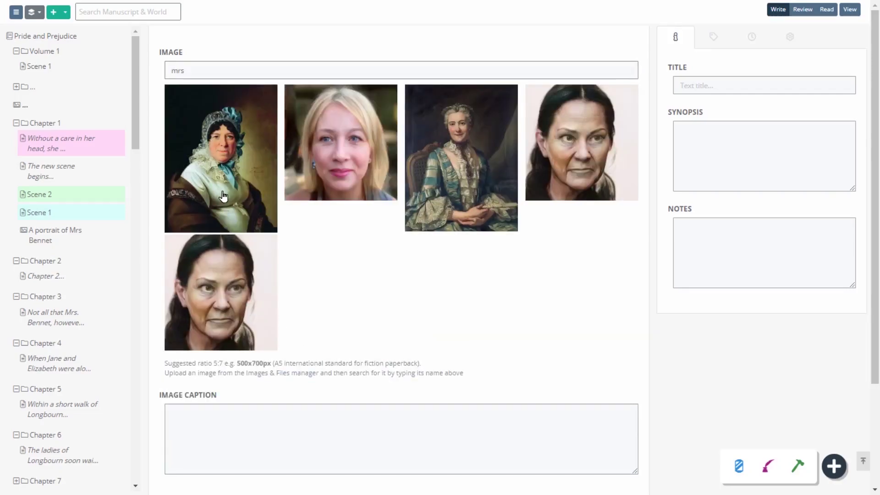
click(222, 196)
text(didn't know, but better that than risk remaining in the strange beast's clutches. S)
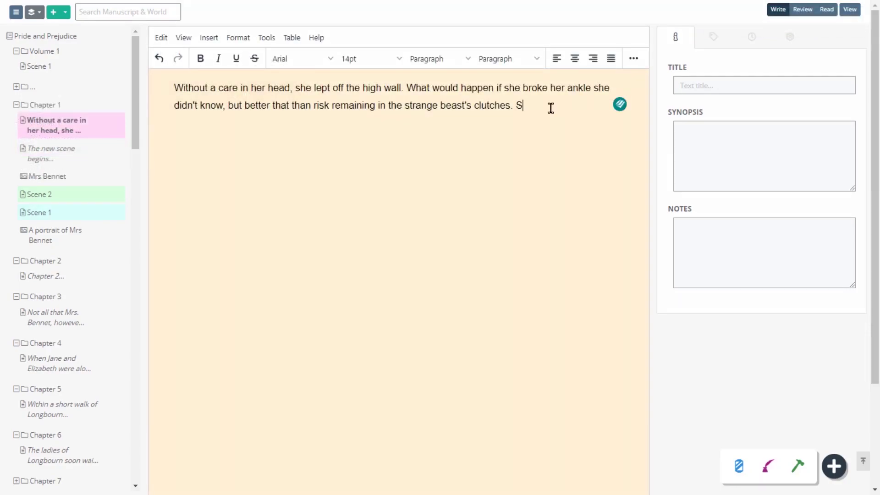
text(he had first )
text(mest the be)
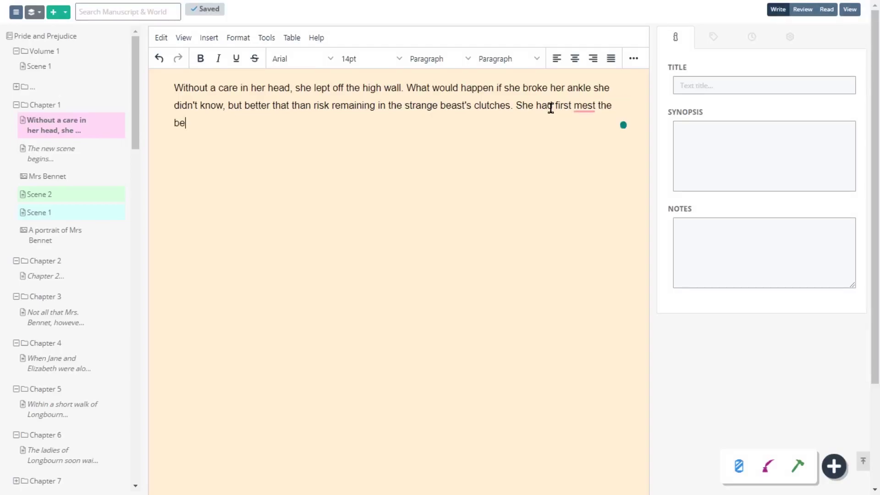
text(ast in L)
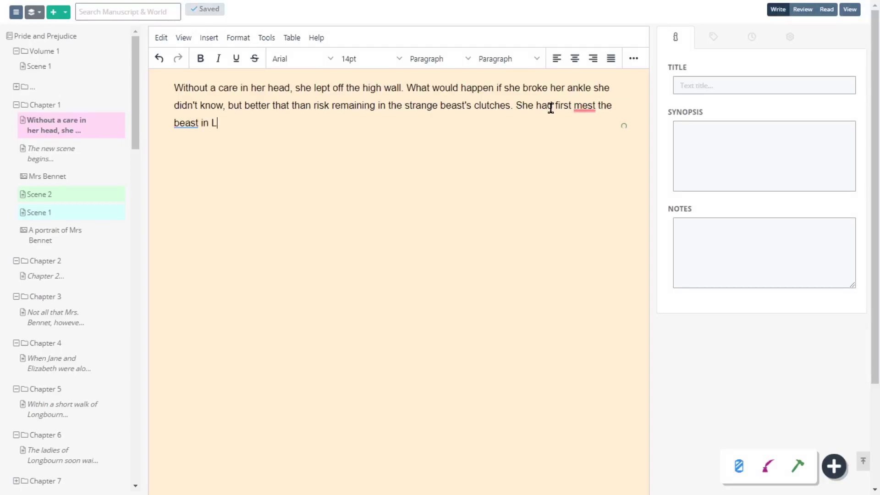
text(ondon)
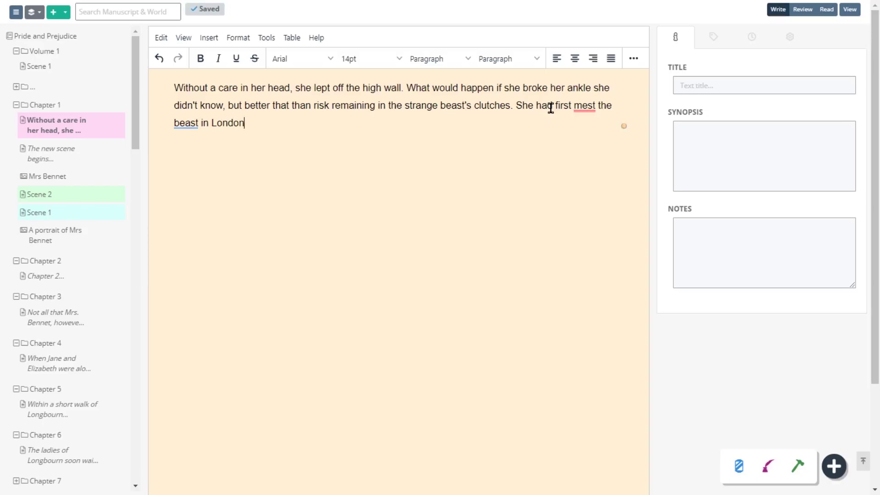
text(.)
text(London)
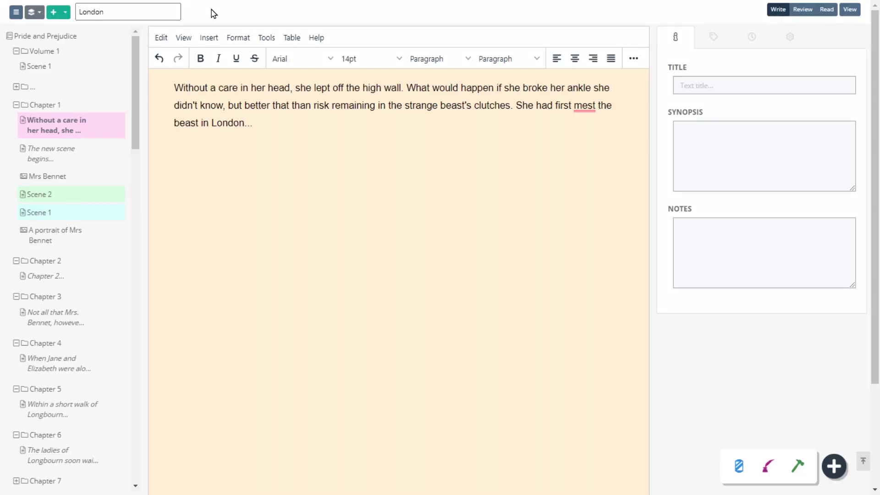
- Run the London search and enter New York in the Search & Replace replacement field
key(Return)
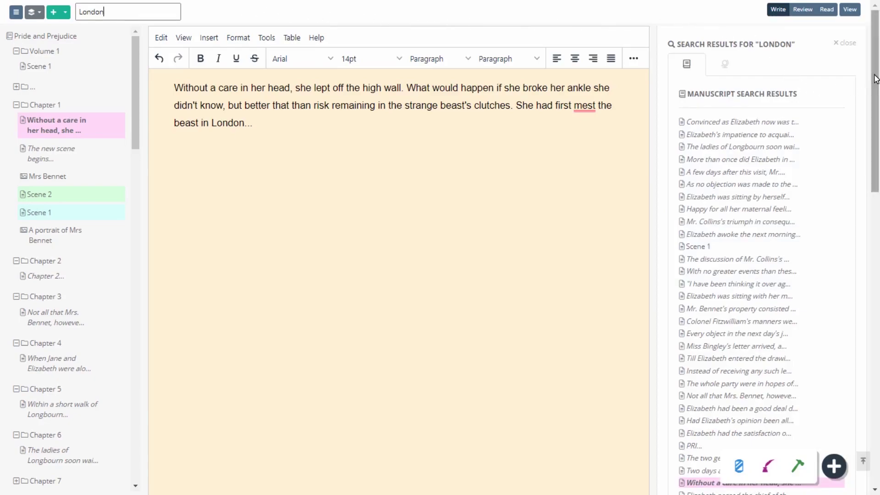
scroll(875, 103, down, 2)
scroll(440, 248, down, 3)
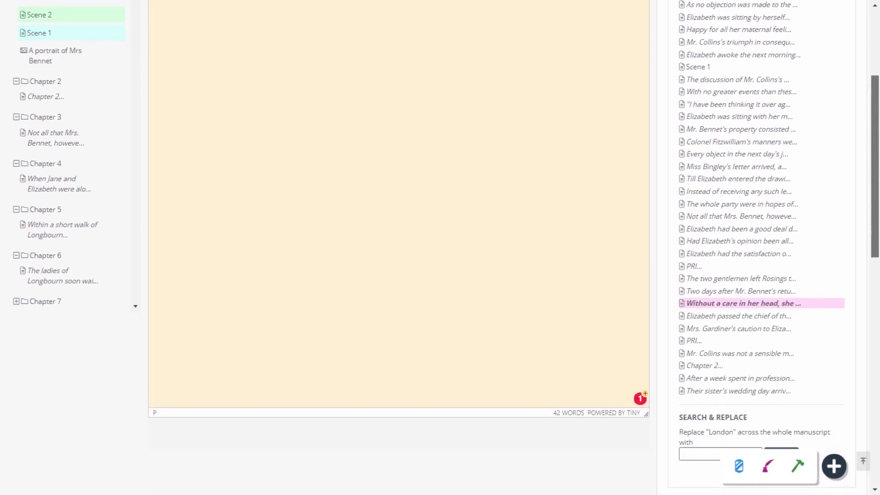
scroll(441, 248, down, 2)
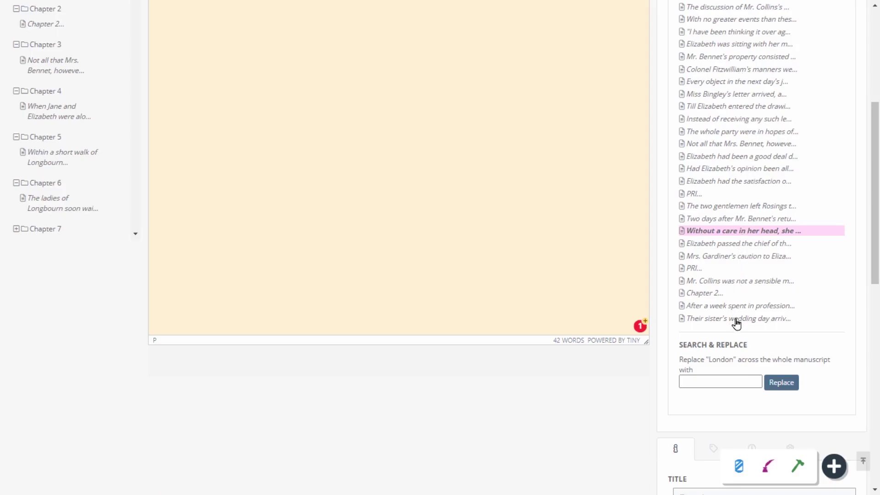
click(715, 386)
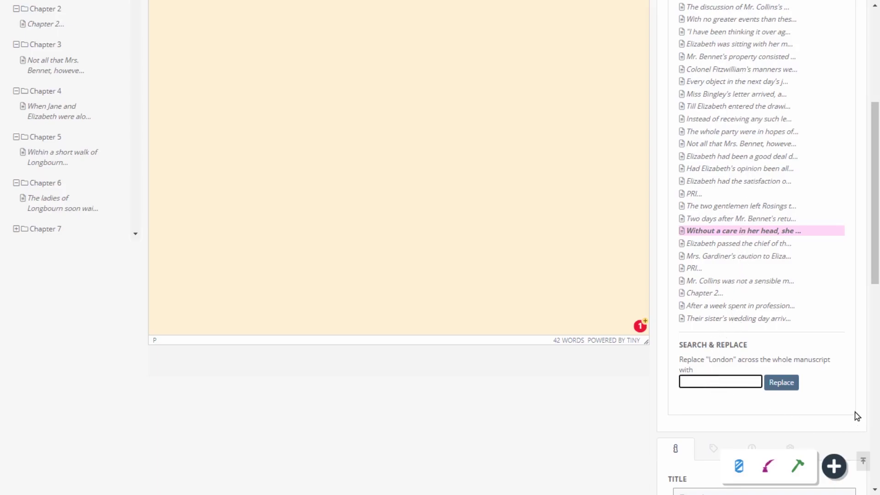
text(New York)
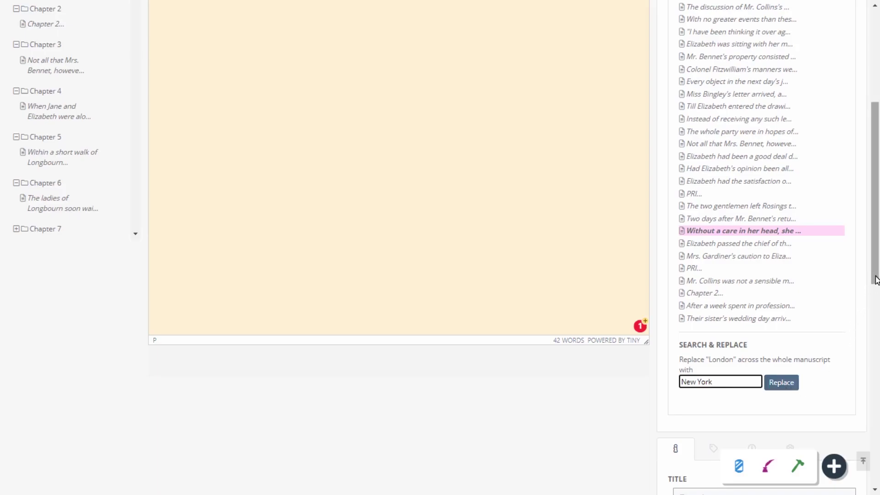
drag(876, 280, 878, 178)
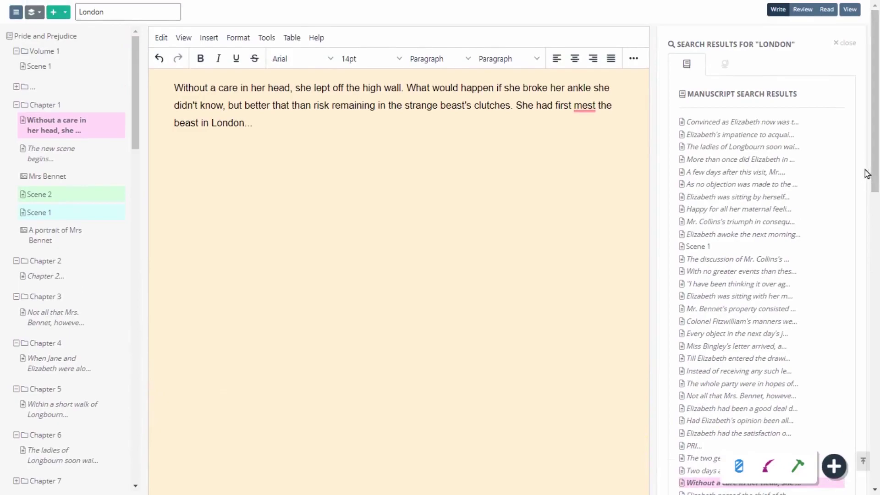
- Open the London article from the World results and start Quick Edit on its vignette
click(724, 65)
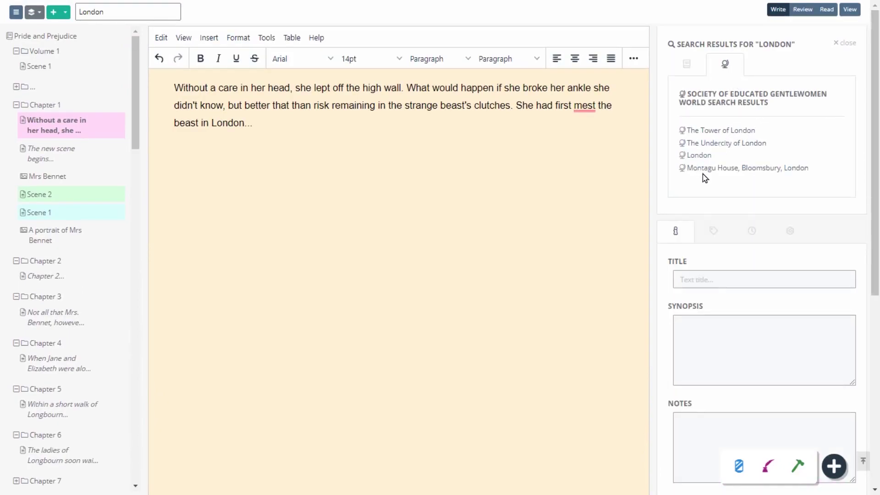
click(695, 157)
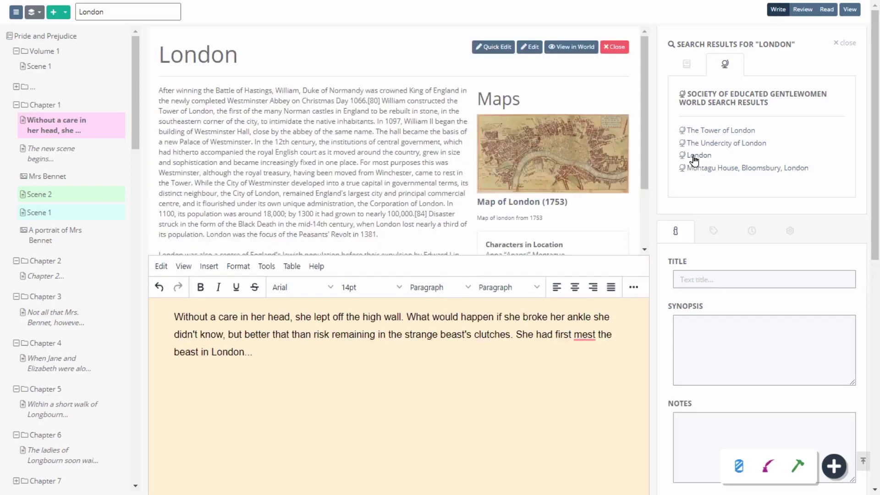
drag(644, 70, 653, 129)
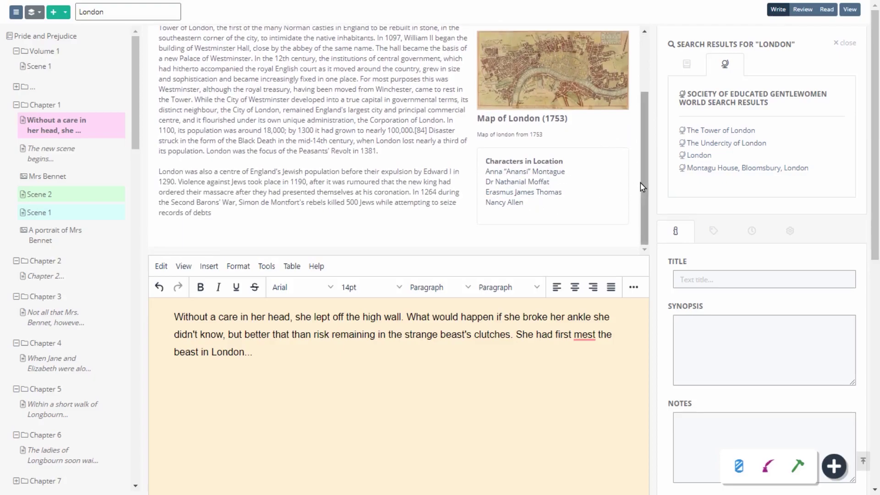
drag(645, 186, 648, 122)
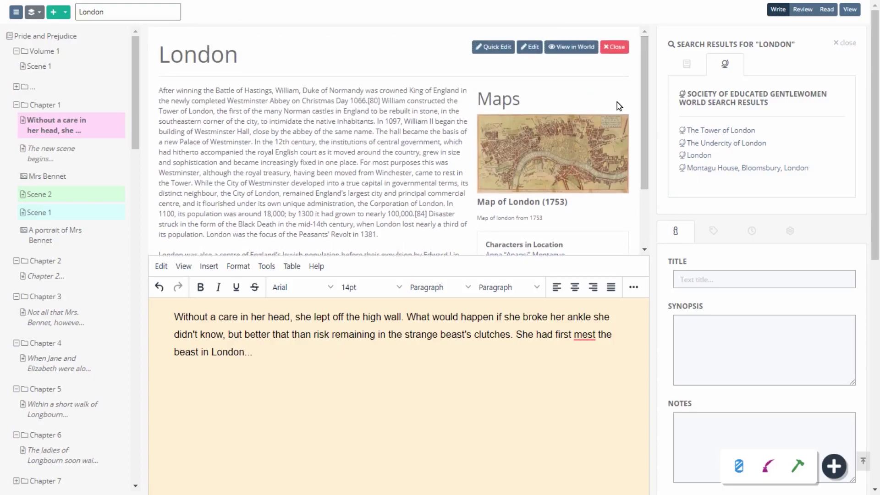
click(487, 49)
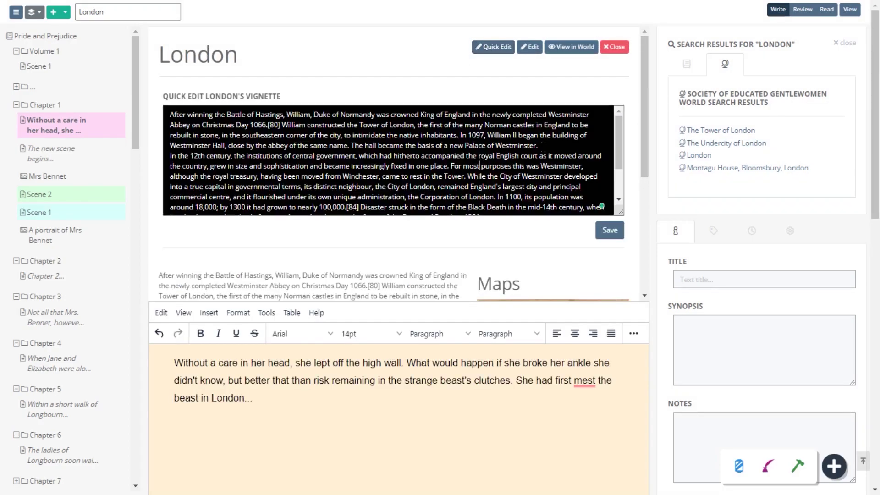
scroll(613, 136, down, 2)
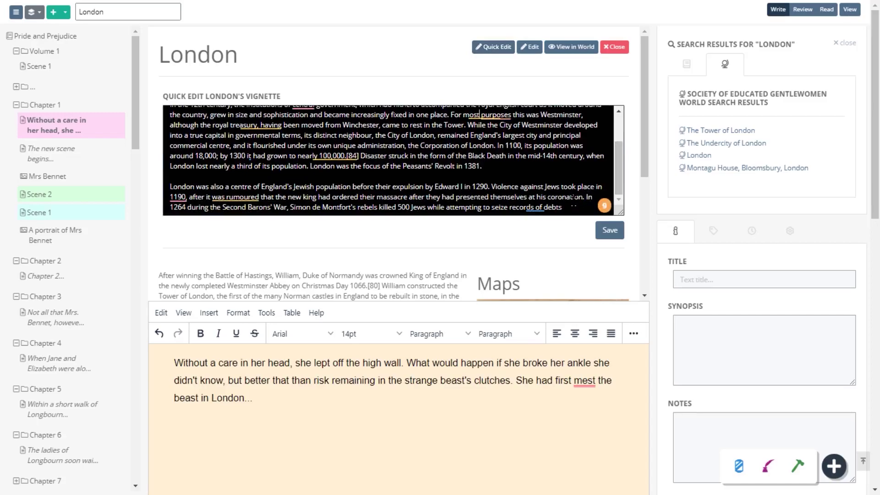
- Append a paragraph about London falling to the Vikings in 1121 and save the vignette
click(572, 205)
key(Return)
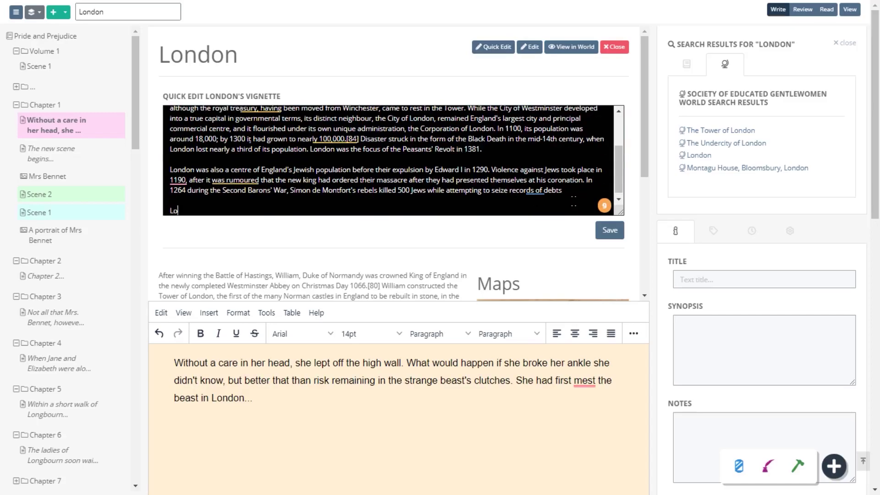
text(London fell to the Vikings in)
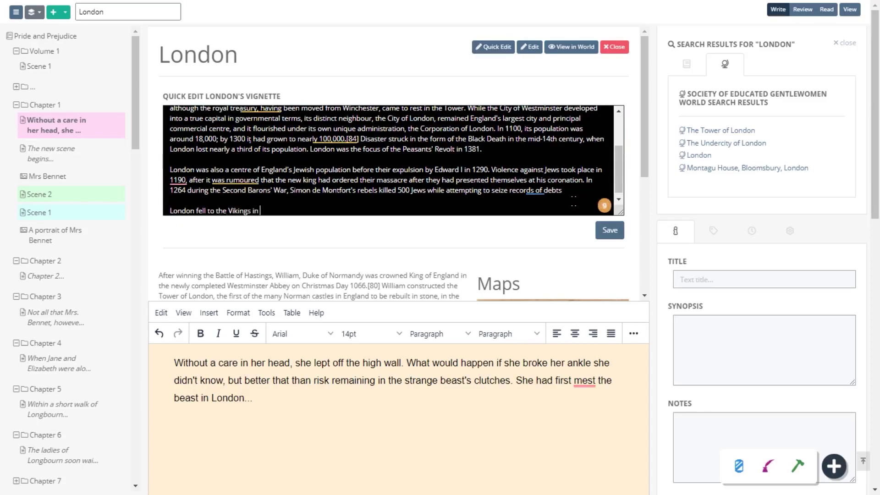
text( 1121, after the in)
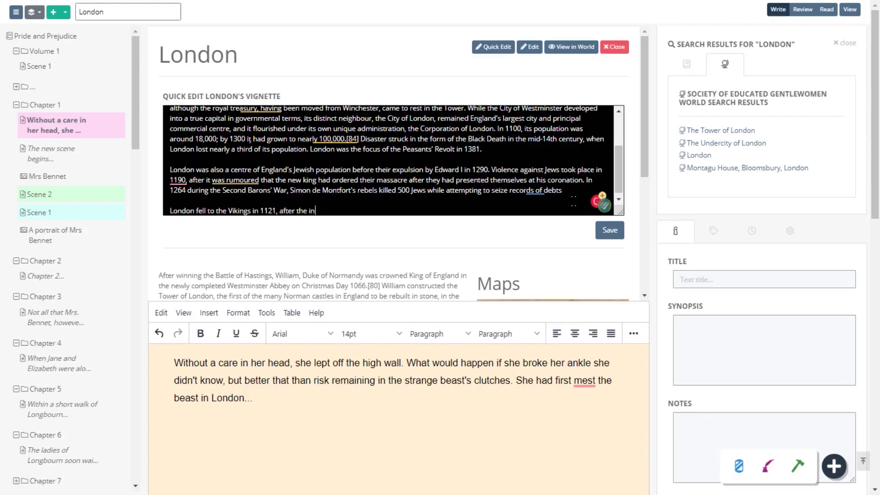
text(famous Battle of London Bridge)
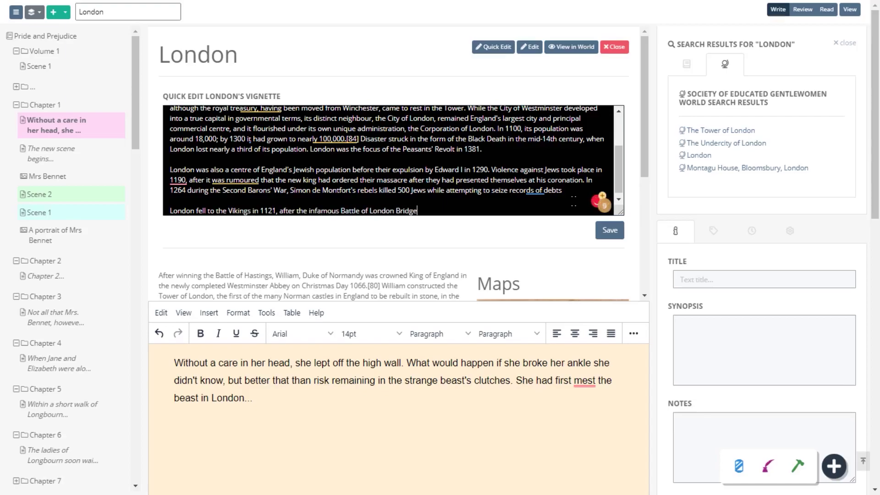
click(610, 229)
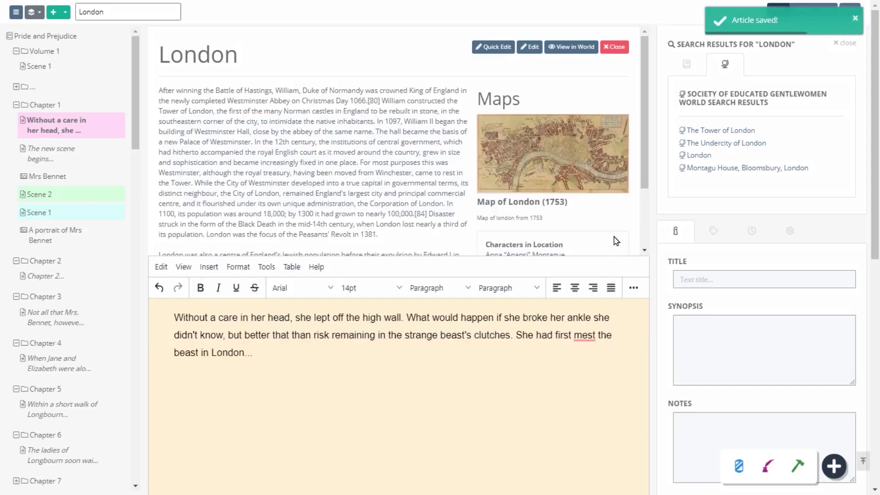
- Close the London article and search results, then return to Chapter 1 Scene 1
click(615, 48)
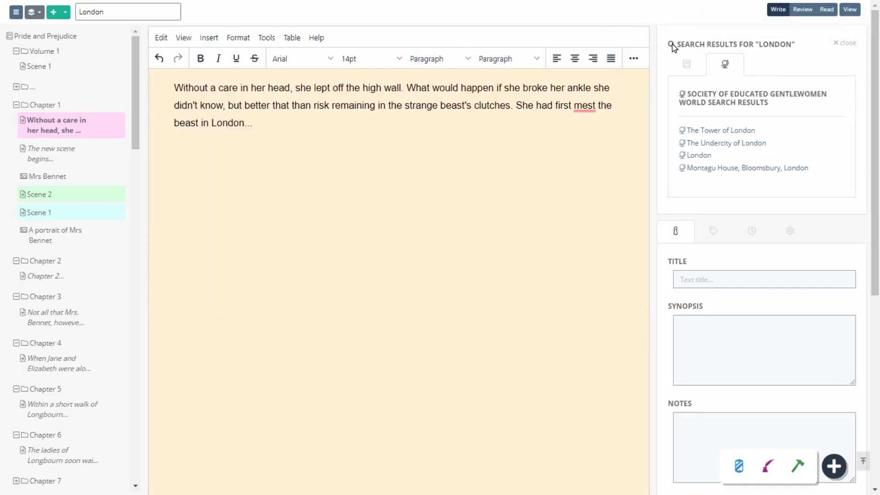
click(845, 43)
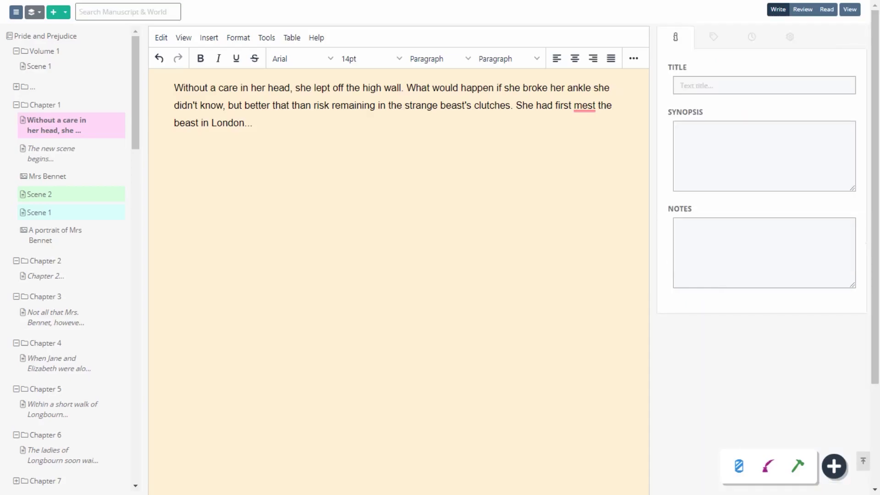
click(40, 212)
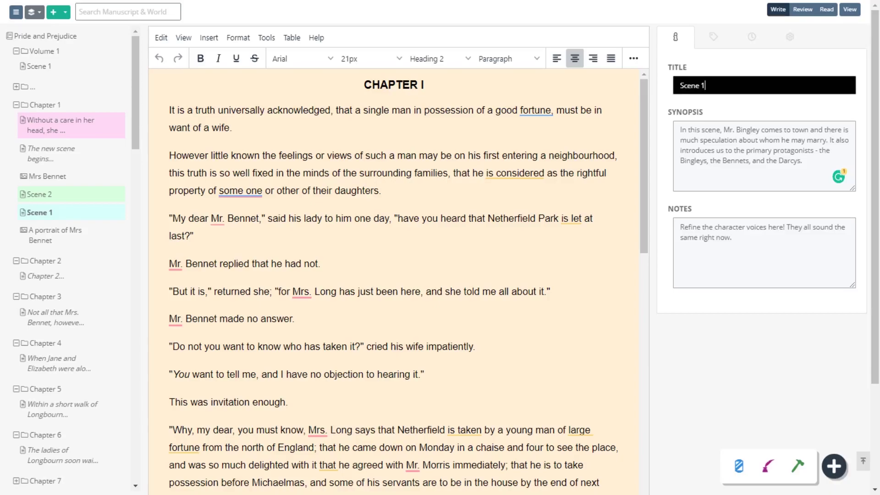
- Reword Scene 1's synopsis and end its notes with 'Add more dinosaurs.'
click(825, 163)
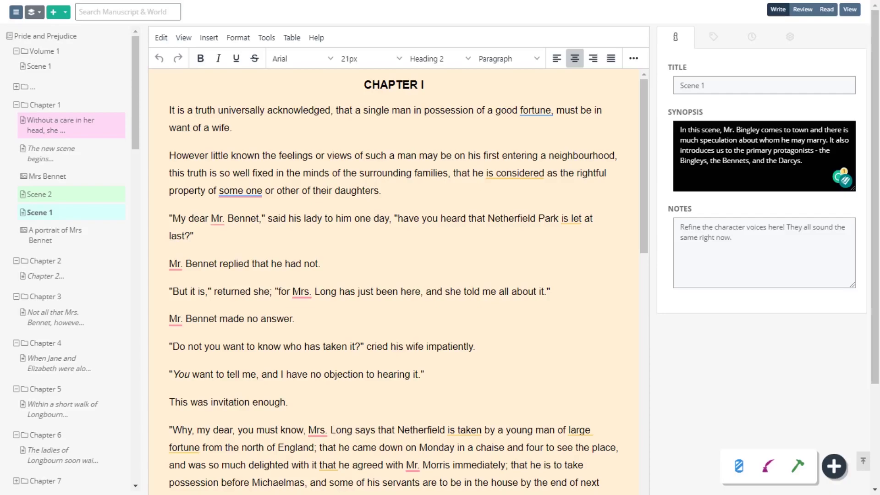
click(783, 240)
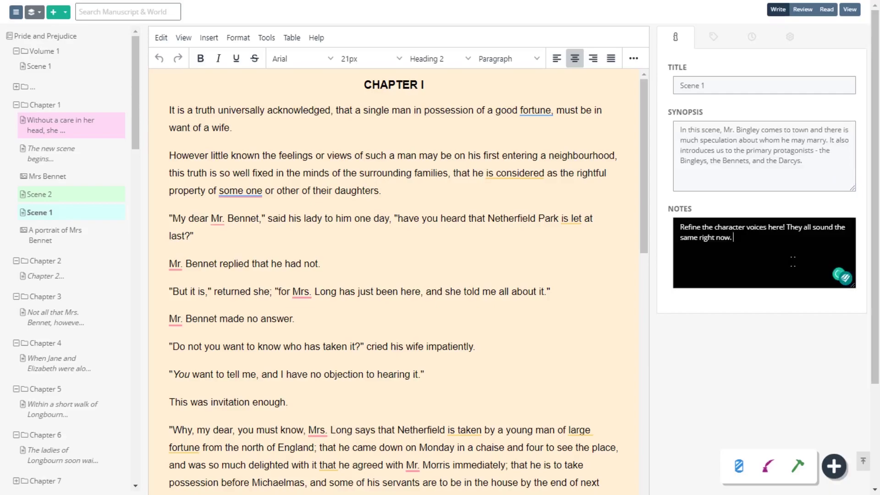
text(  Add more din)
text(osaurs.)
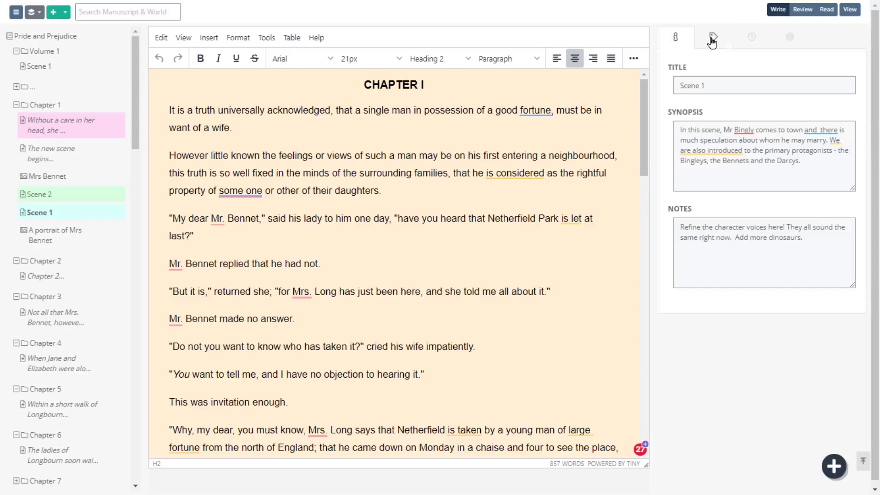
- Link The Life Crystal and Edward Beauchamp as related articles on Scene 1's tags panel
click(713, 43)
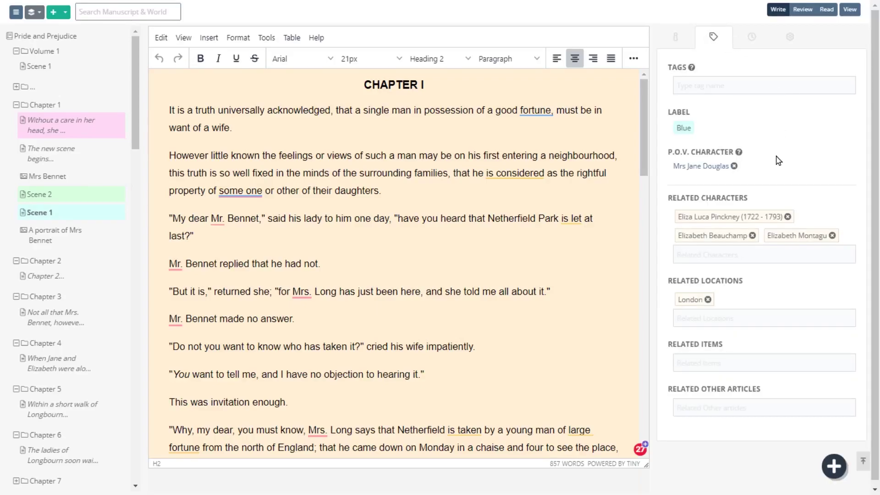
click(730, 363)
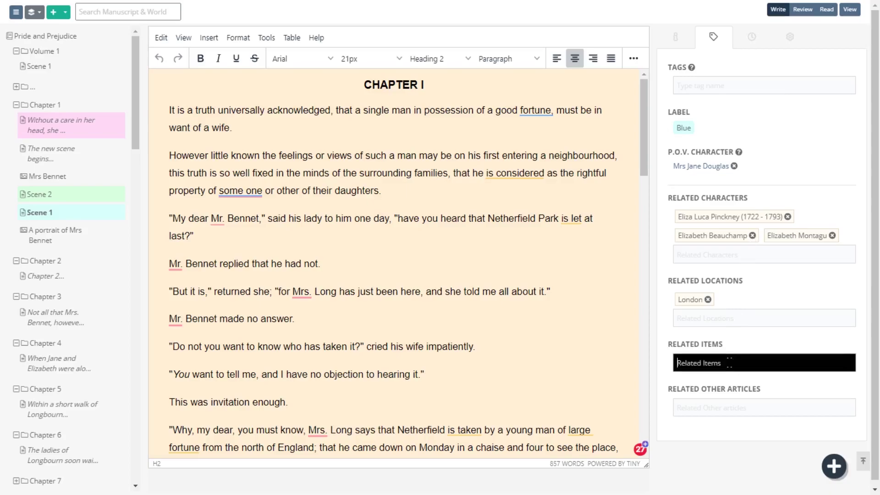
text(sta)
click(718, 395)
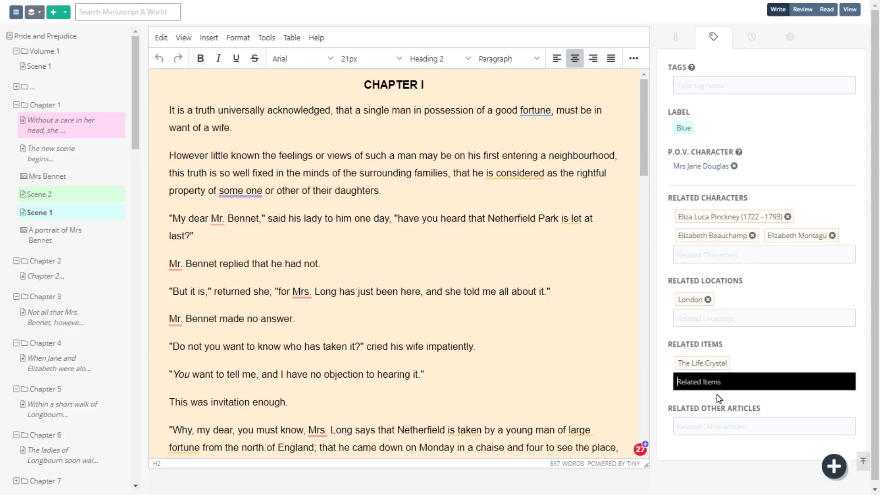
click(726, 422)
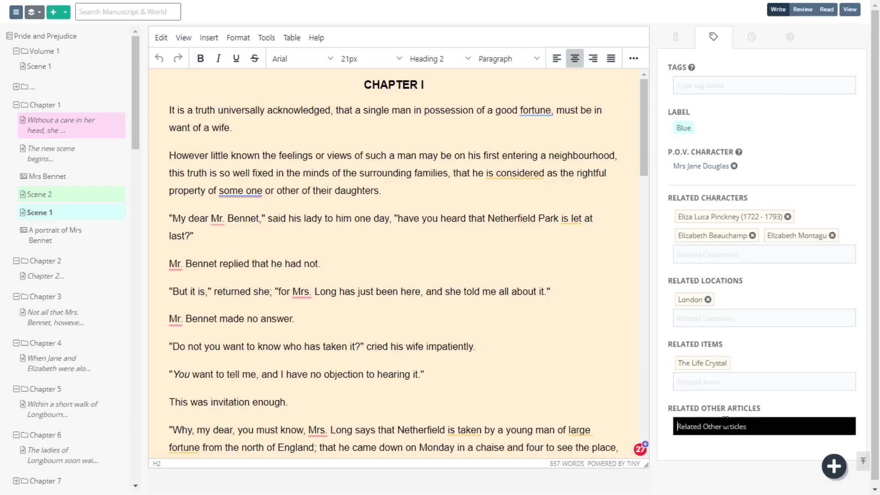
text(edw)
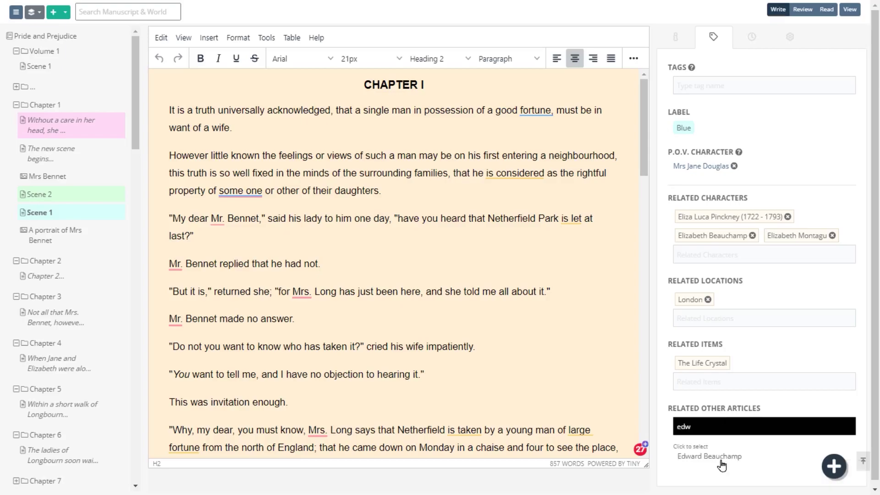
click(721, 457)
scroll(73, 344, down, 10)
drag(73, 418, 70, 456)
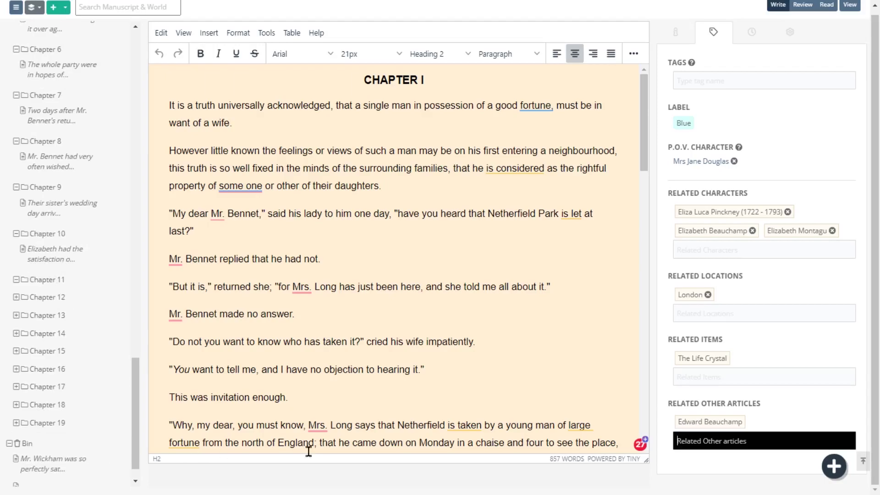
- Check Scene 1's privacy settings, then return to its title, synopsis and notes panel
click(790, 32)
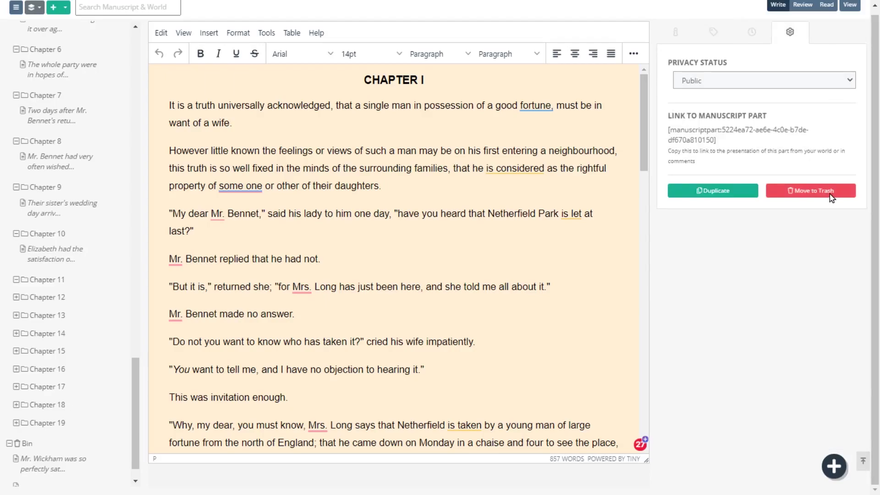
click(724, 197)
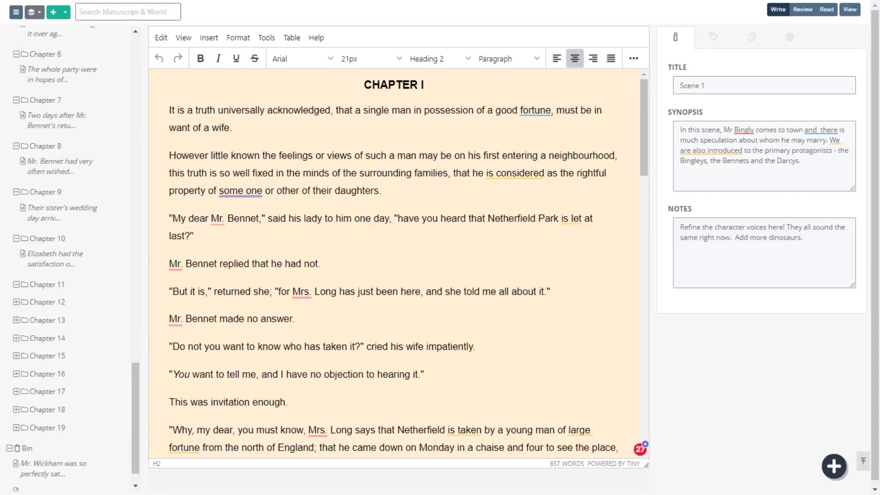
click(827, 10)
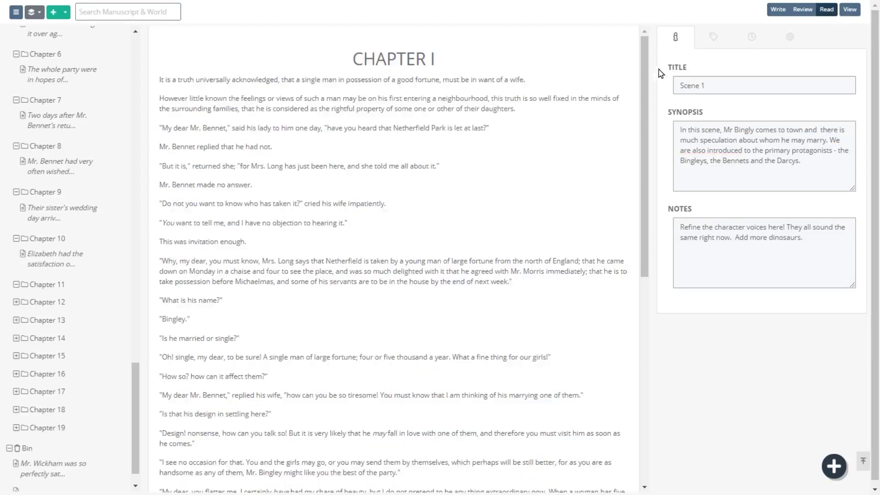
mouse_move(646, 72)
mouse_down()
mouse_move(656, 314)
mouse_move(663, 60)
mouse_up()
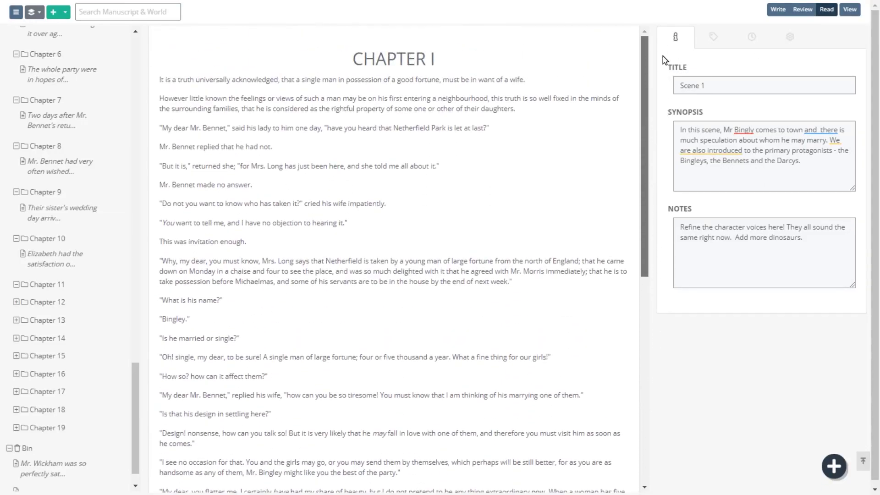
click(780, 13)
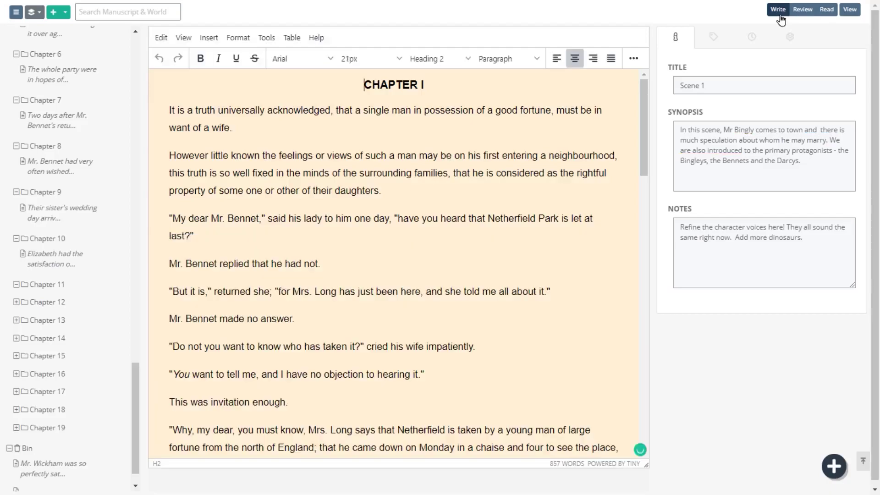
drag(642, 89, 634, 382)
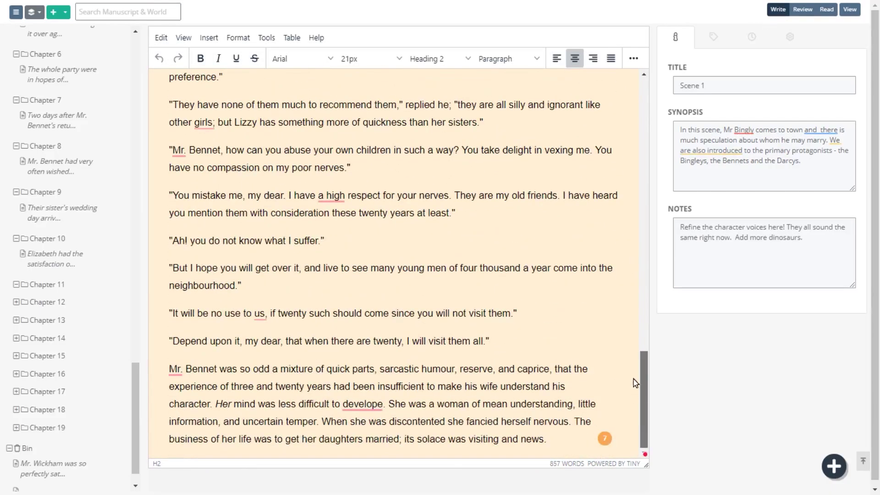
key(ctrl+Home)
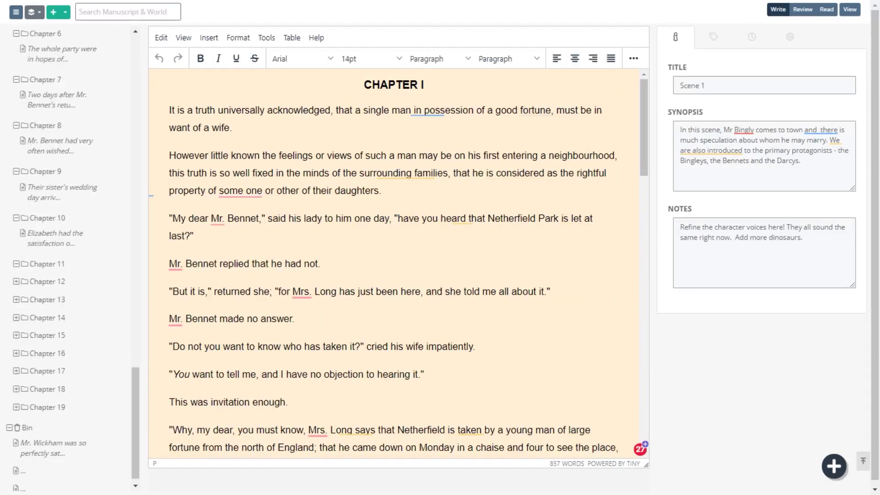
click(32, 12)
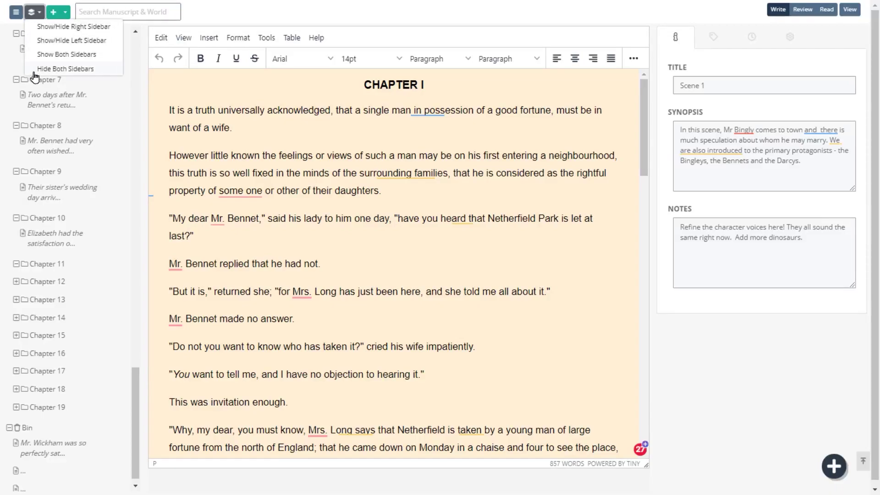
click(32, 72)
click(41, 15)
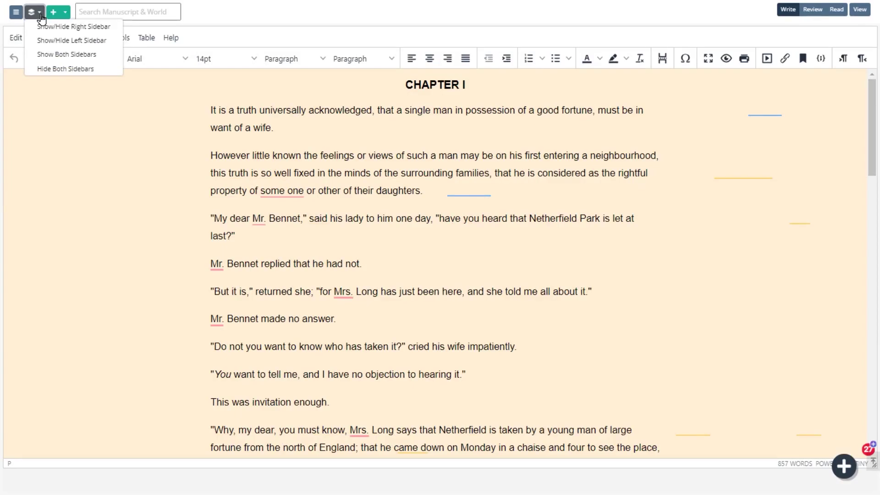
click(43, 41)
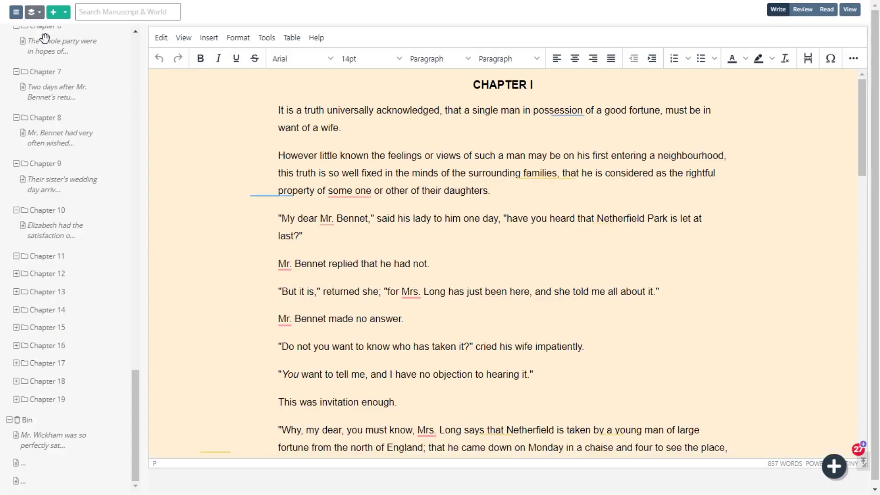
click(32, 12)
click(40, 39)
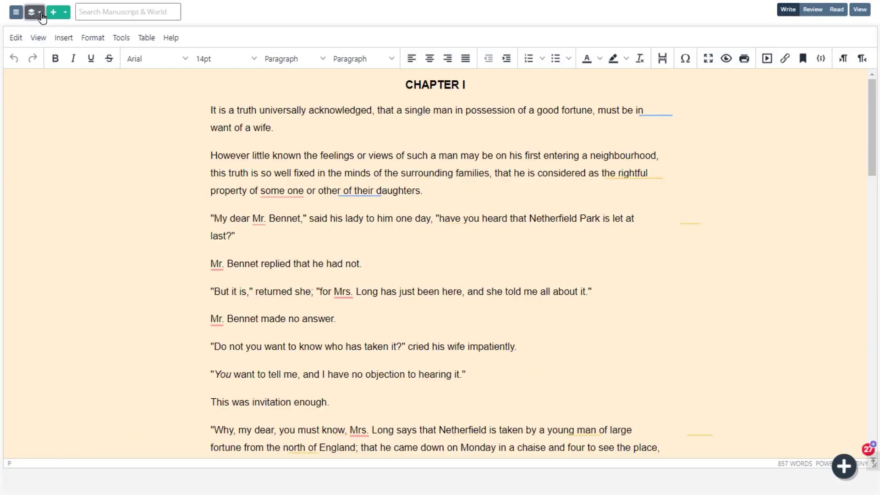
click(40, 15)
click(33, 12)
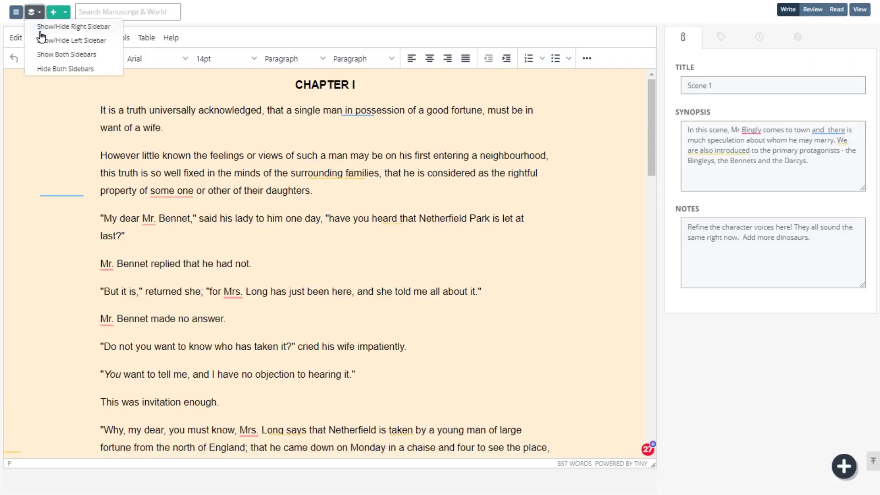
click(40, 29)
click(32, 12)
click(44, 55)
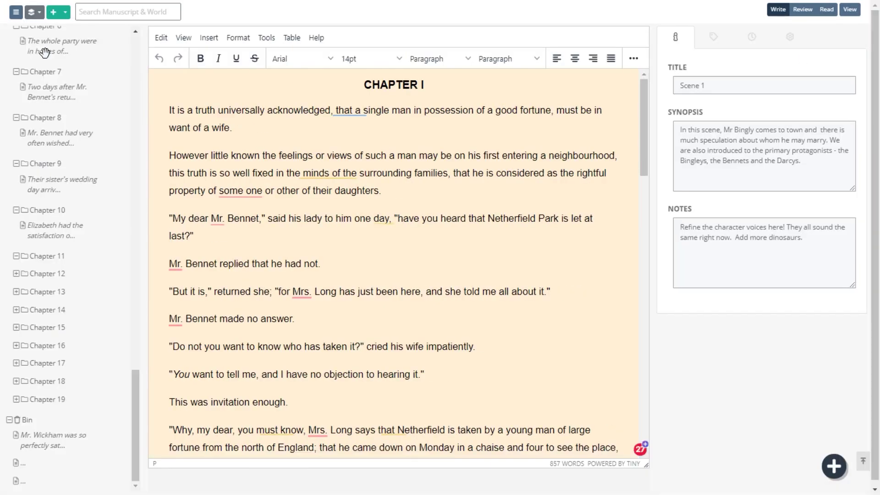
scroll(104, 443, up, 15)
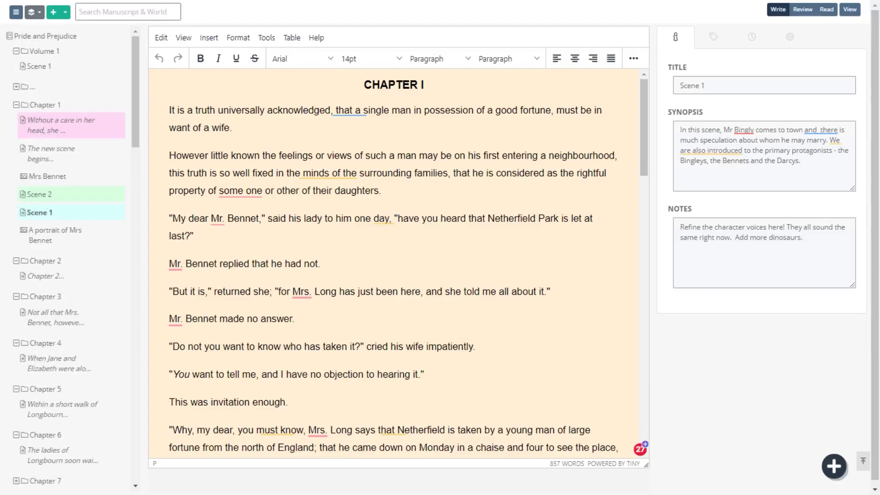
- Open the Chapter 1 overview and switch to Review mode for its parts' synopses
click(60, 104)
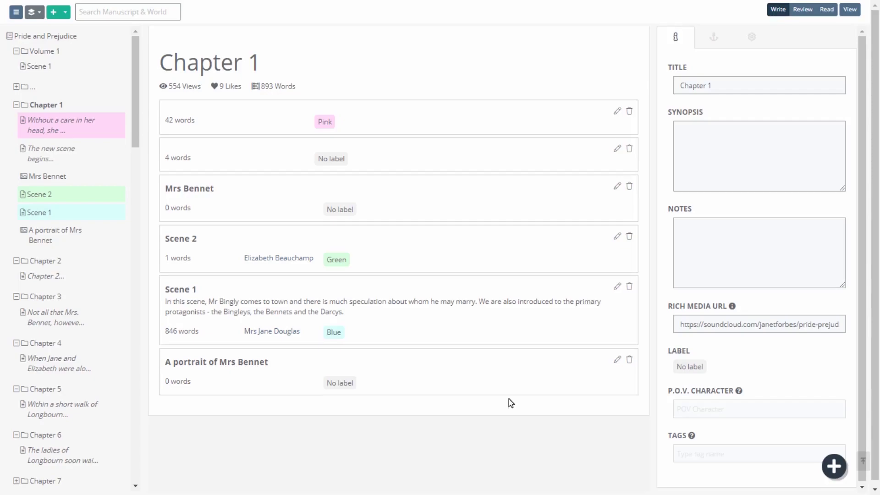
click(800, 10)
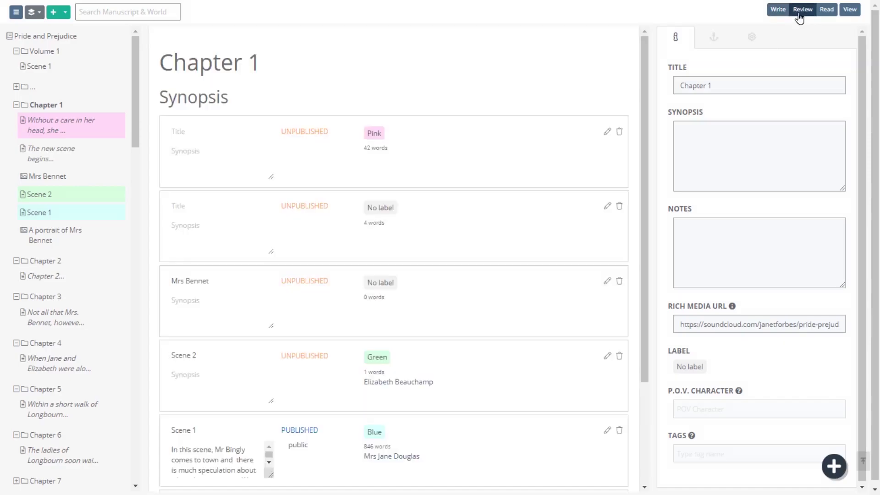
scroll(642, 59, down, 3)
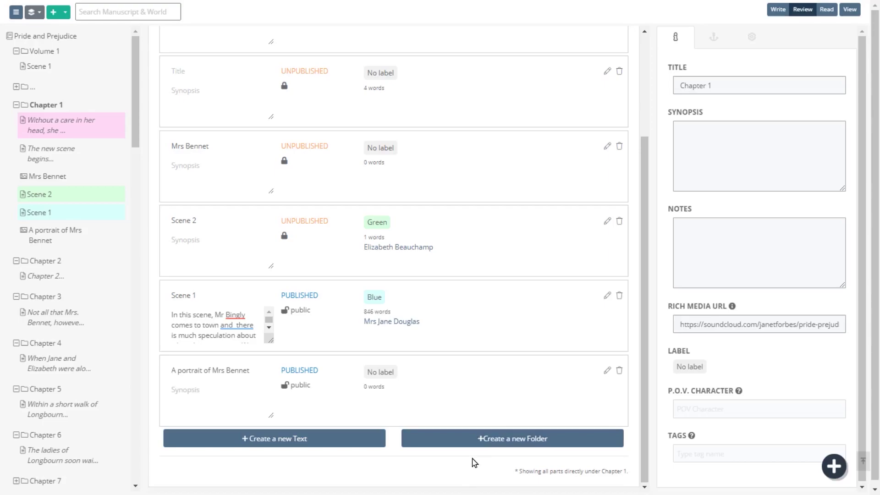
- Create a new blank text and a new folder in Chapter 1 from the Review page
click(289, 444)
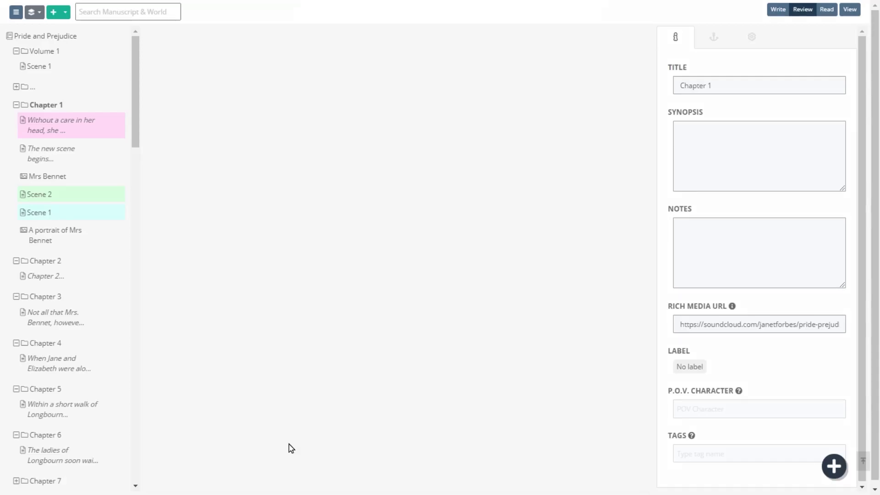
click(290, 446)
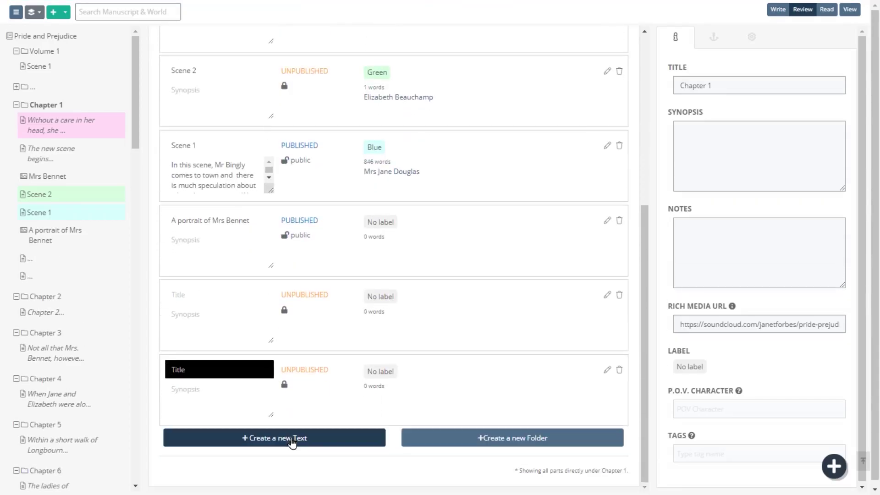
click(472, 444)
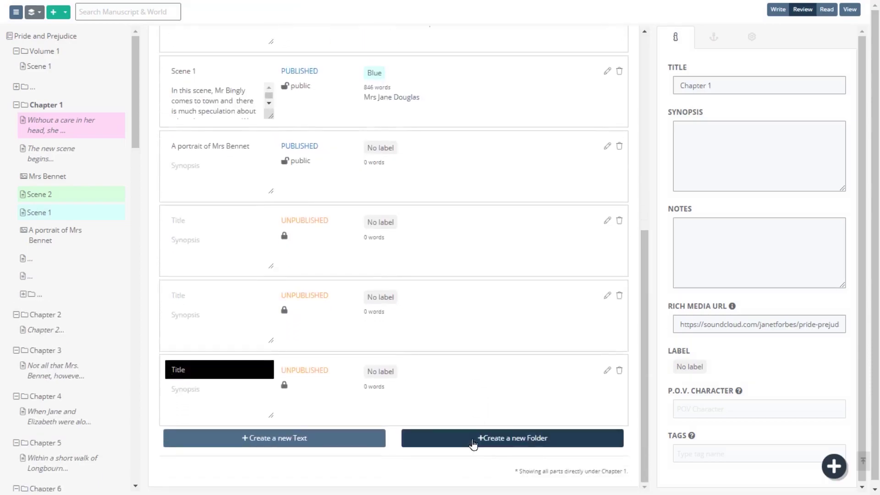
click(472, 443)
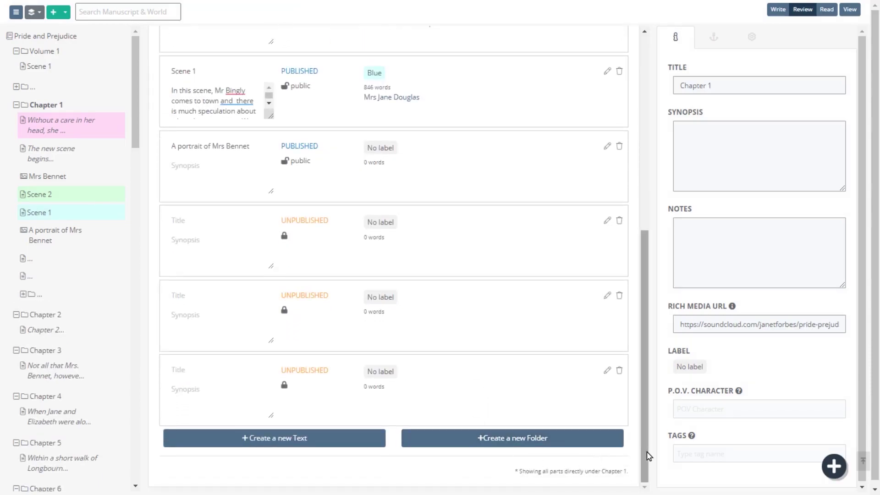
drag(646, 436, 656, 202)
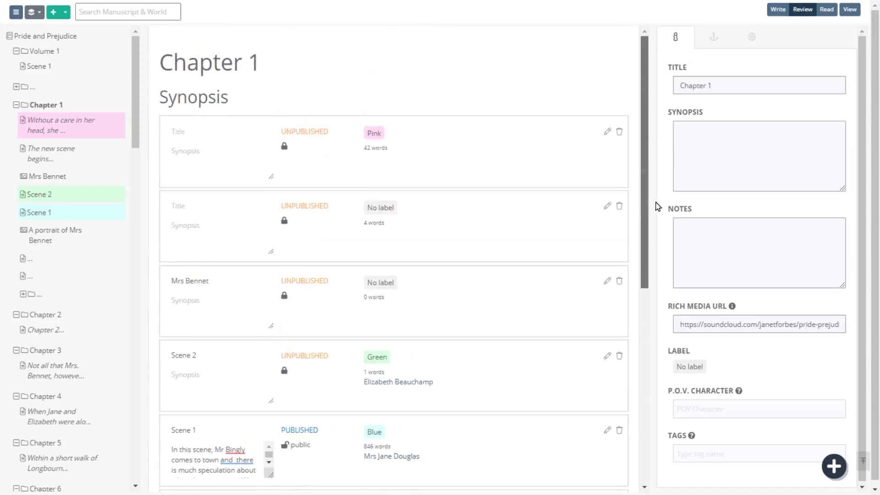
- In Read mode, write Chapter 1's synopsis about introducing the main characters and conflict, and save it
click(826, 10)
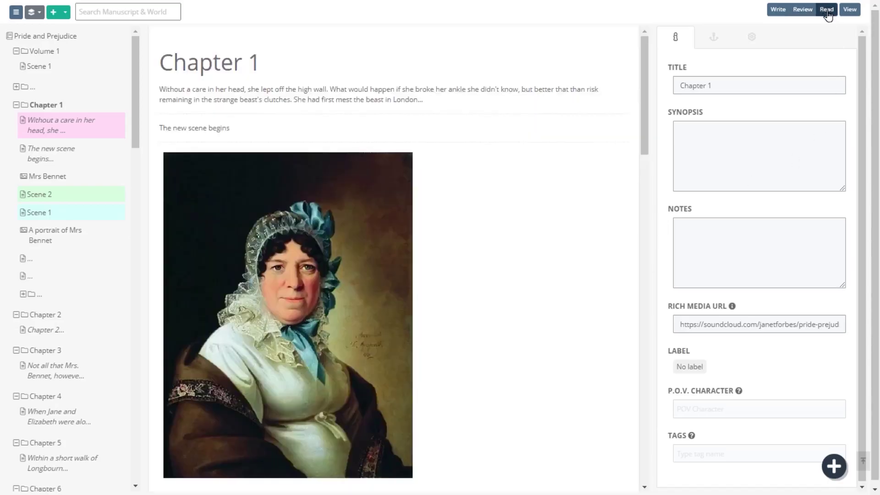
mouse_move(643, 64)
mouse_down()
mouse_move(669, 261)
mouse_move(657, 404)
mouse_up()
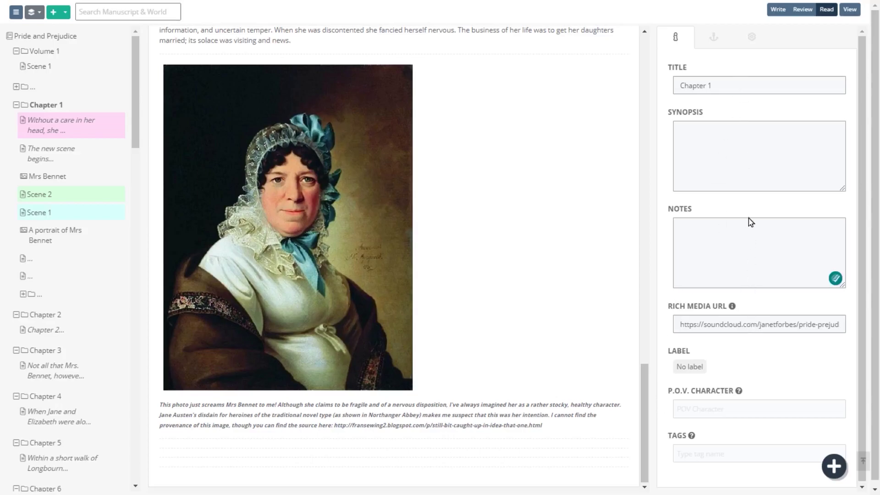
click(744, 151)
text(This is the opening of the novel, and introduces us to the main characters and the)
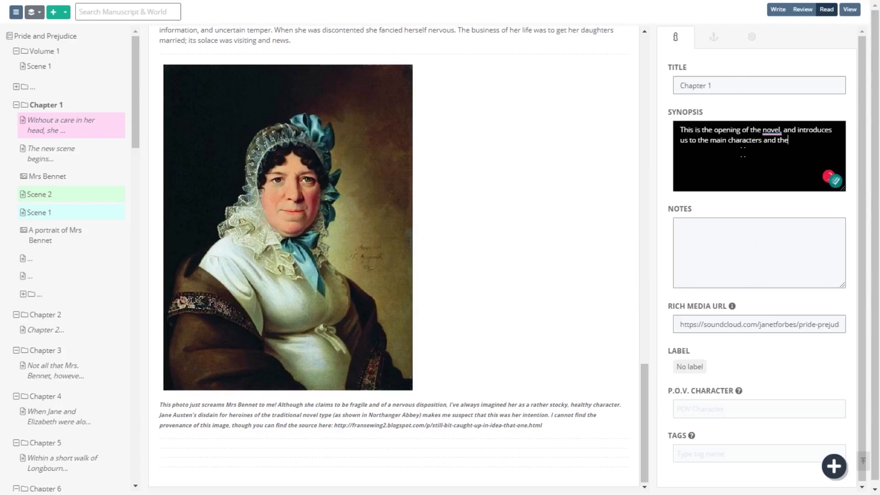
text( main conflict)
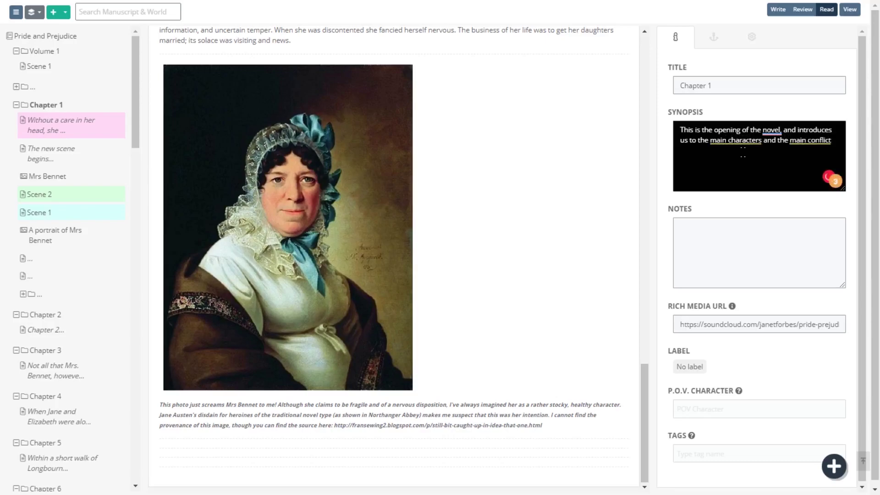
click(749, 114)
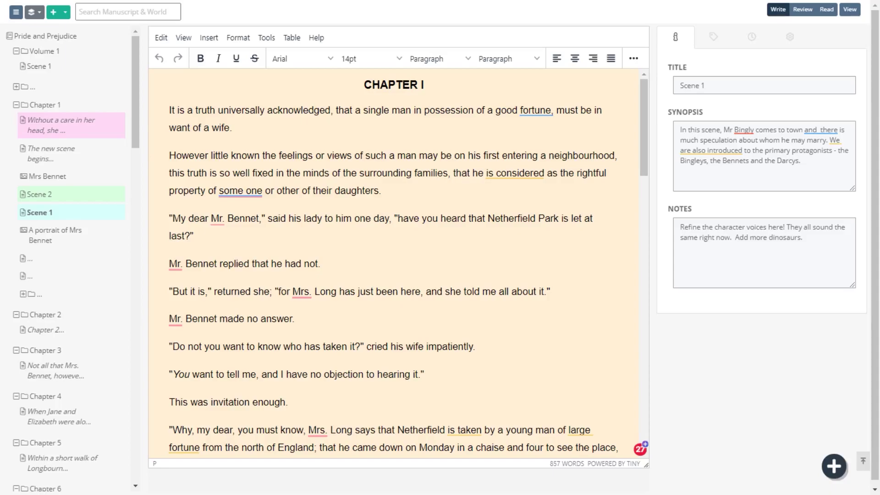
- Export the Pride and Prejudice manuscript as an HTML page from its settings
click(24, 37)
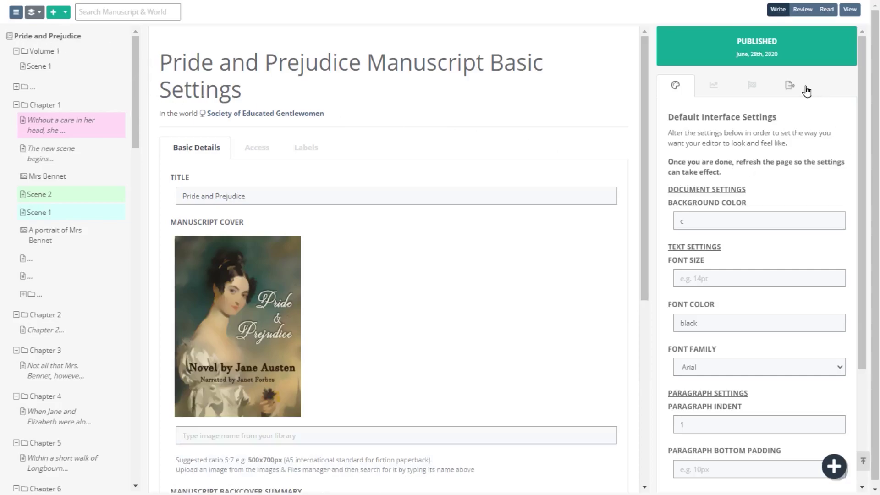
click(790, 91)
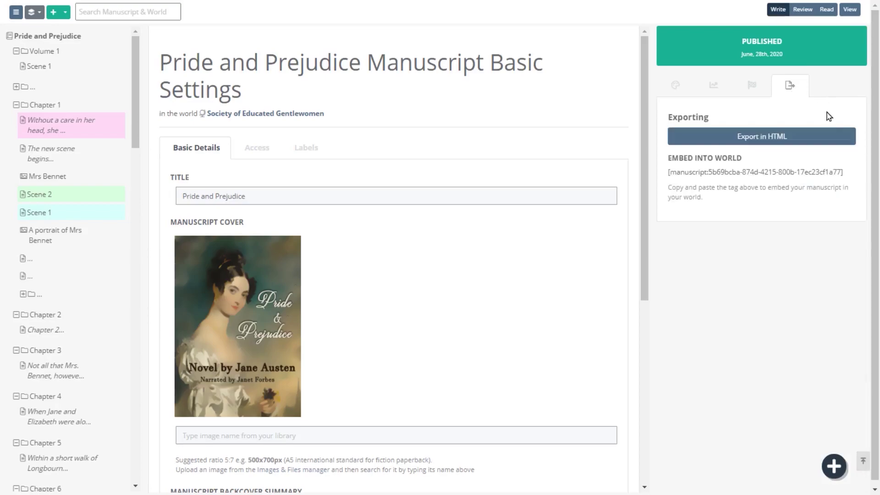
click(806, 143)
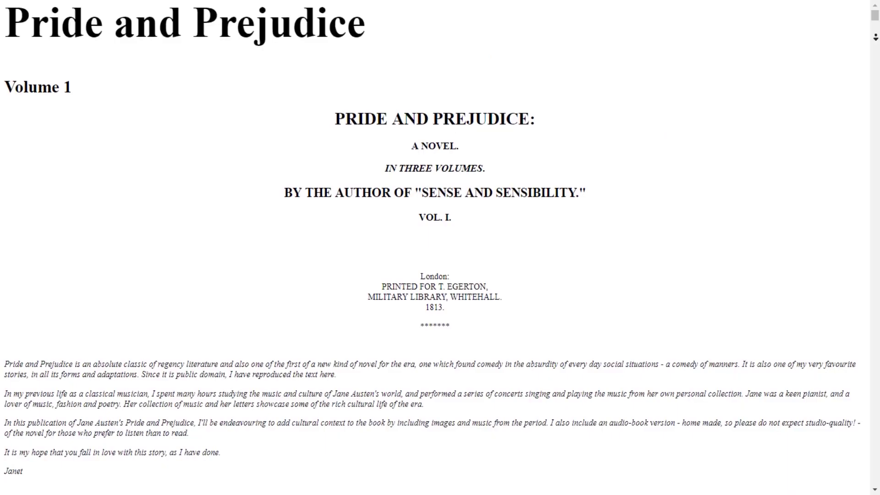
scroll(440, 275, down, 3)
scroll(441, 275, down, 1)
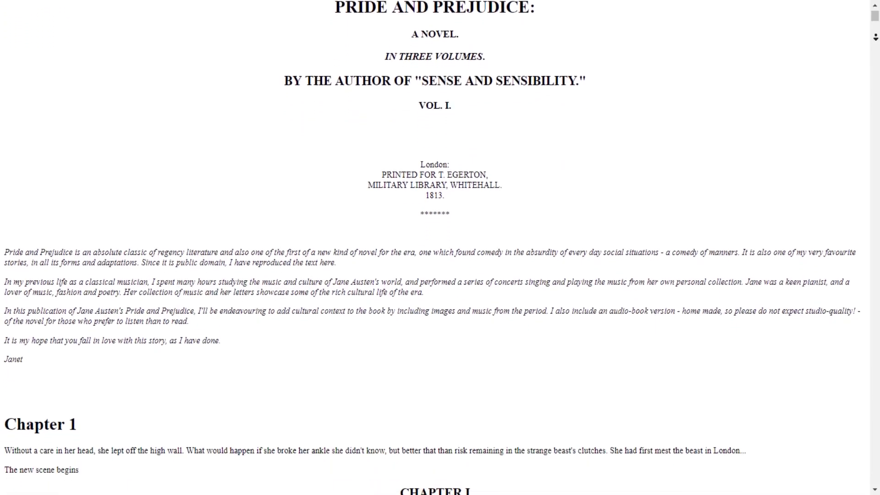
scroll(441, 275, down, 1)
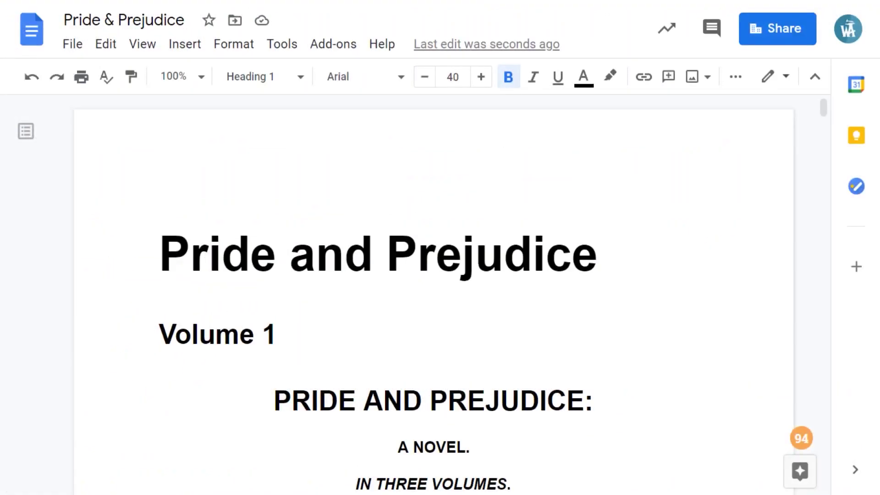
click(72, 44)
mouse_move(119, 253)
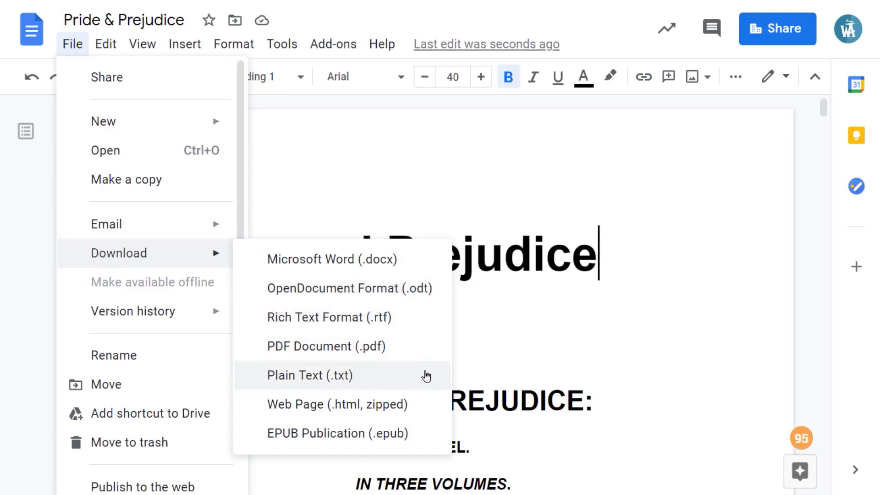
click(678, 367)
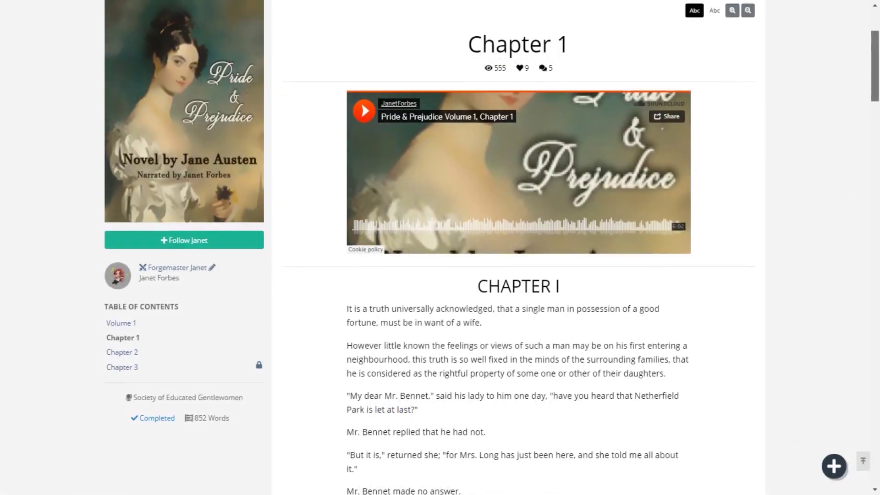
- Try larger text and the dark theme, revert both, and play the Chapter 1 SoundCloud narration
click(733, 11)
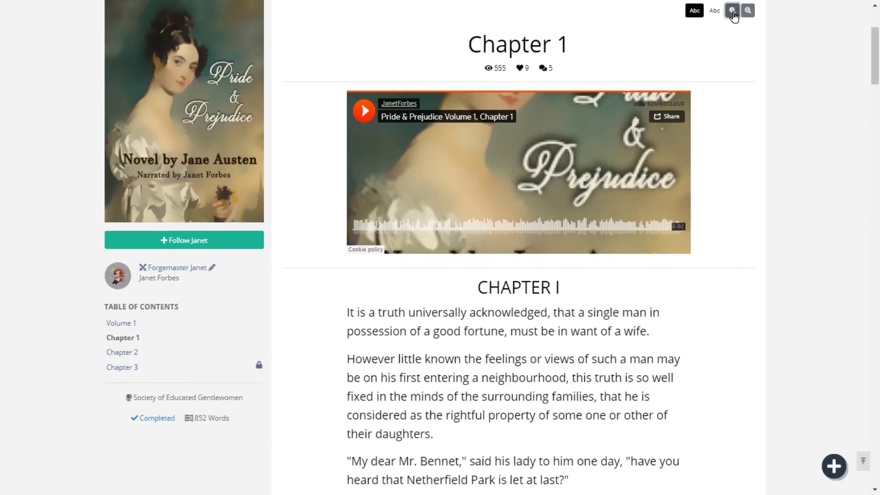
click(748, 11)
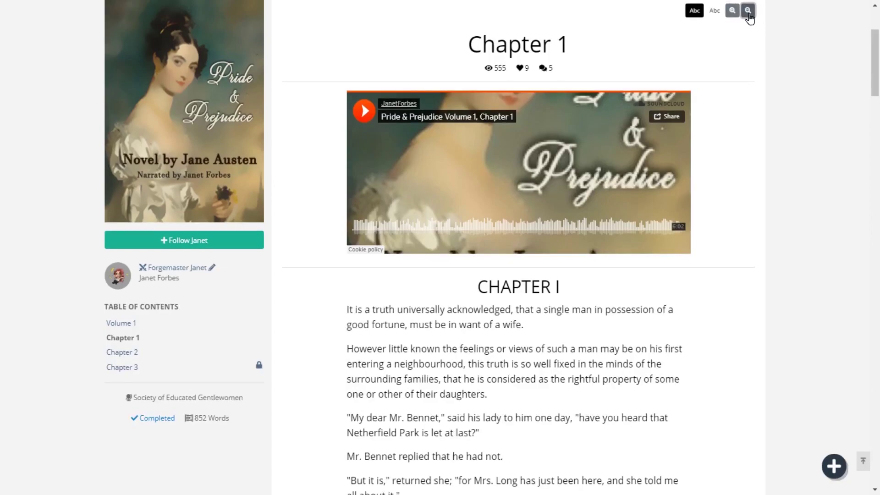
click(697, 14)
click(713, 14)
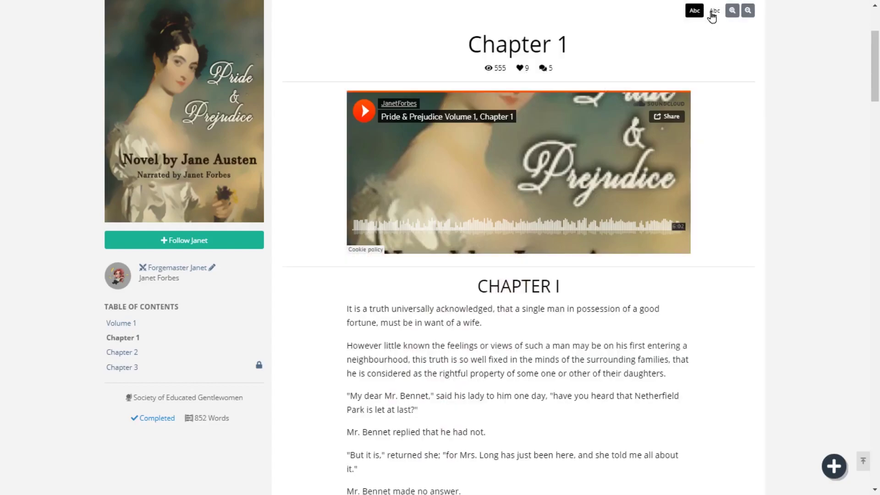
click(363, 110)
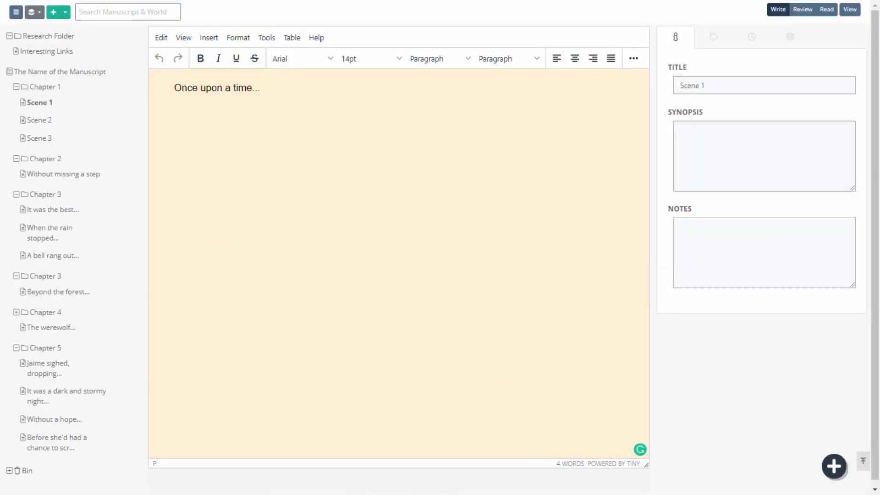
- Set Chapter 1's privacy status to Public in its publication settings
click(41, 88)
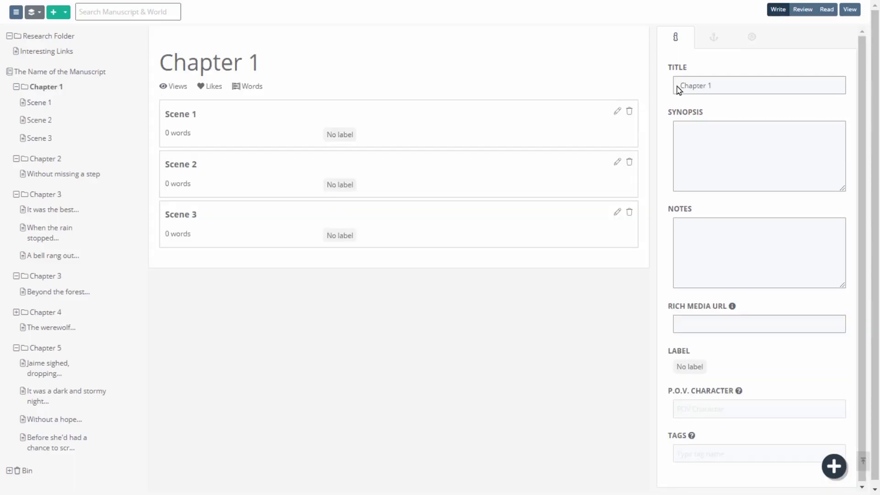
click(751, 40)
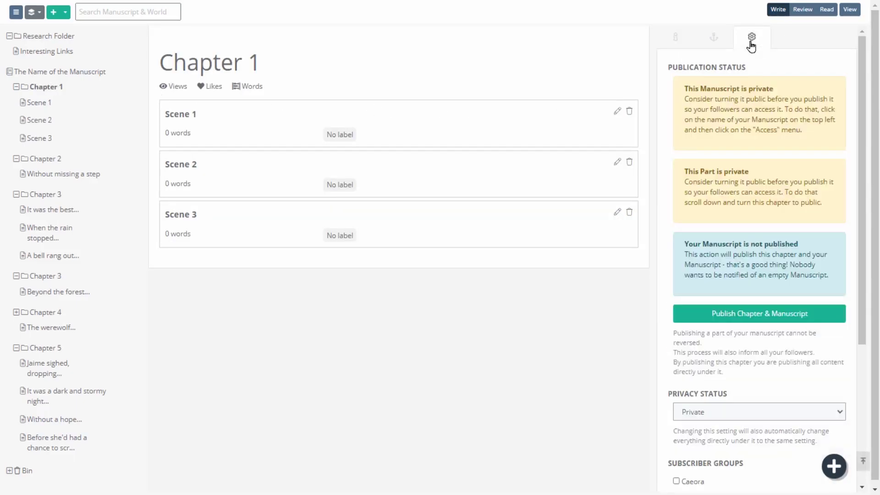
drag(865, 50, 864, 196)
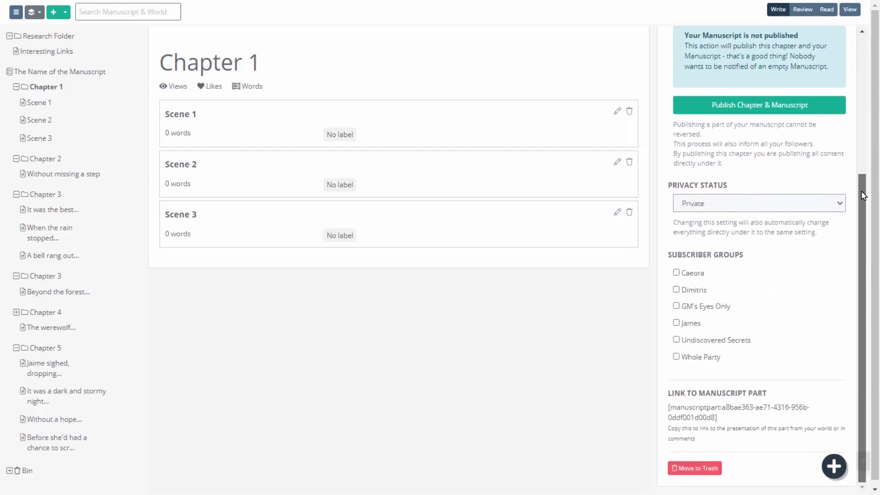
click(837, 208)
click(801, 219)
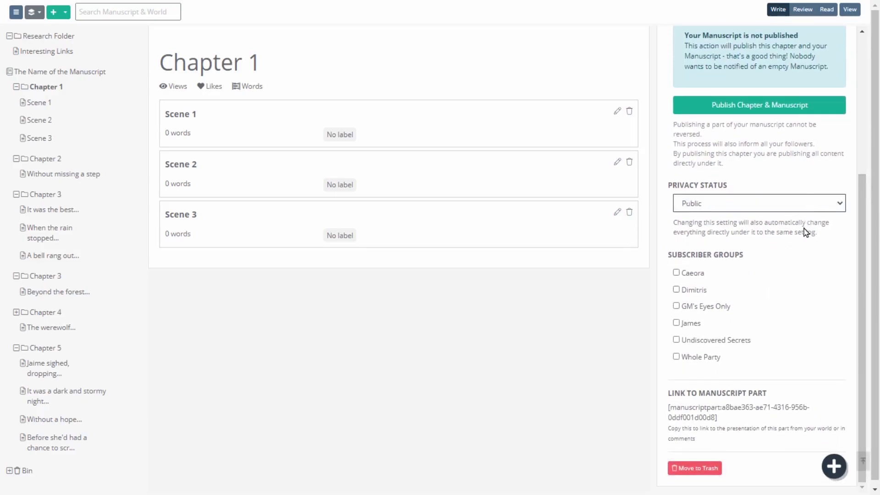
- Grant the James subscriber group access and publish the chapter and manuscript
click(678, 324)
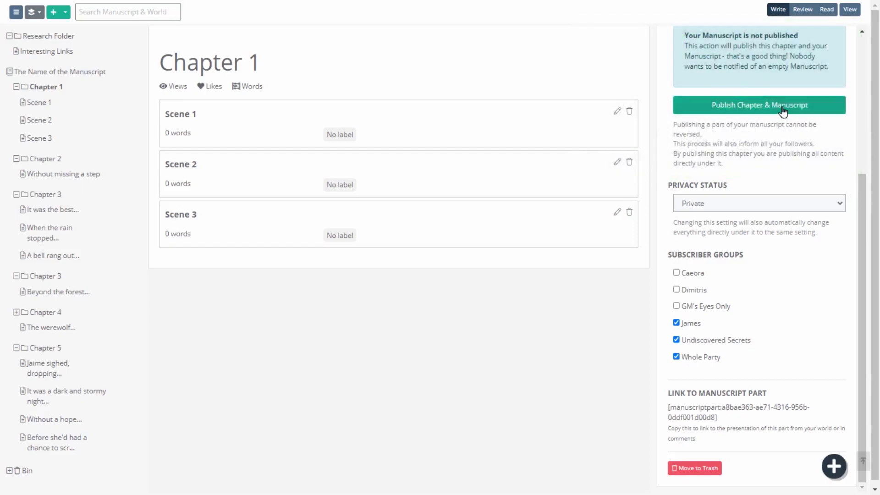
click(782, 107)
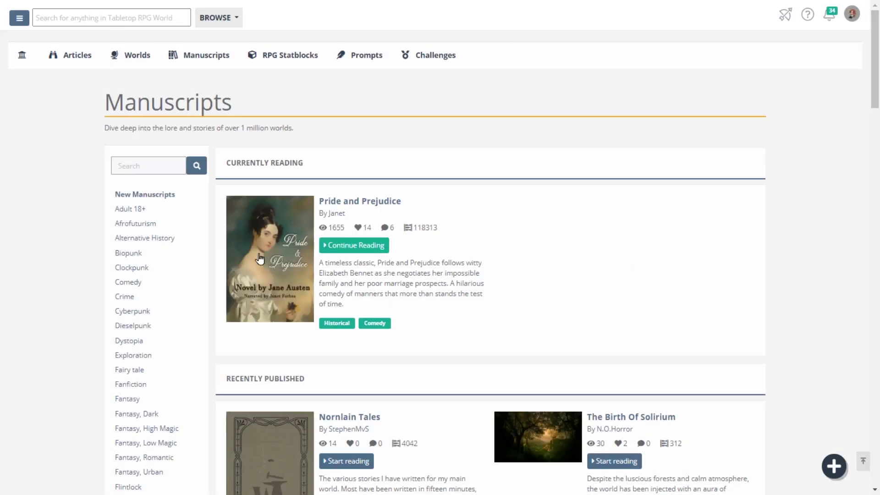
- Play the audio narration of Pride and Prejudice Chapter 1 from the community manuscripts
click(259, 259)
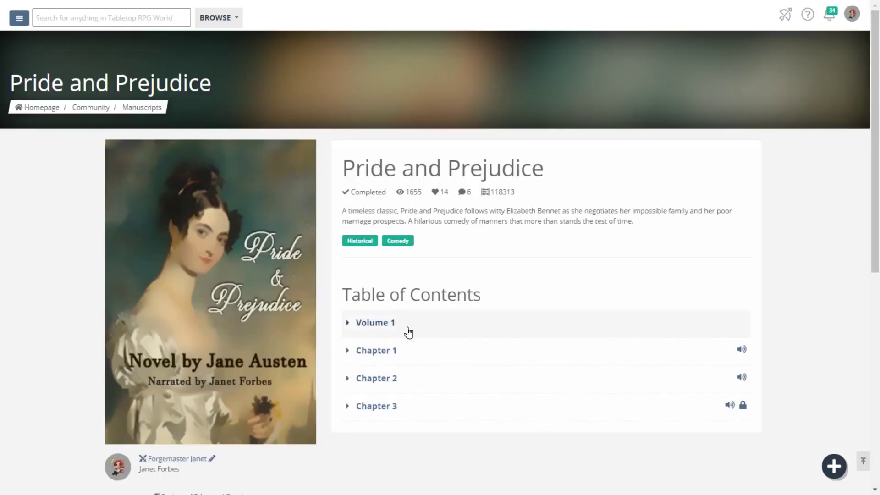
click(383, 356)
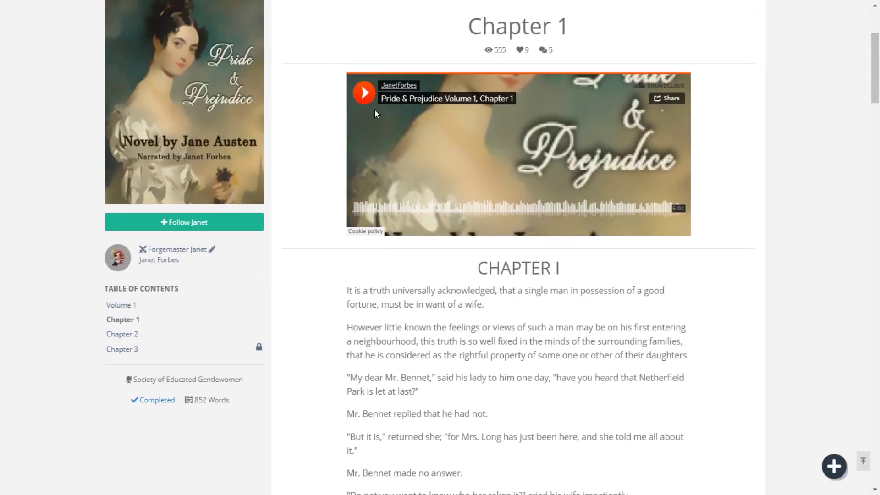
click(366, 102)
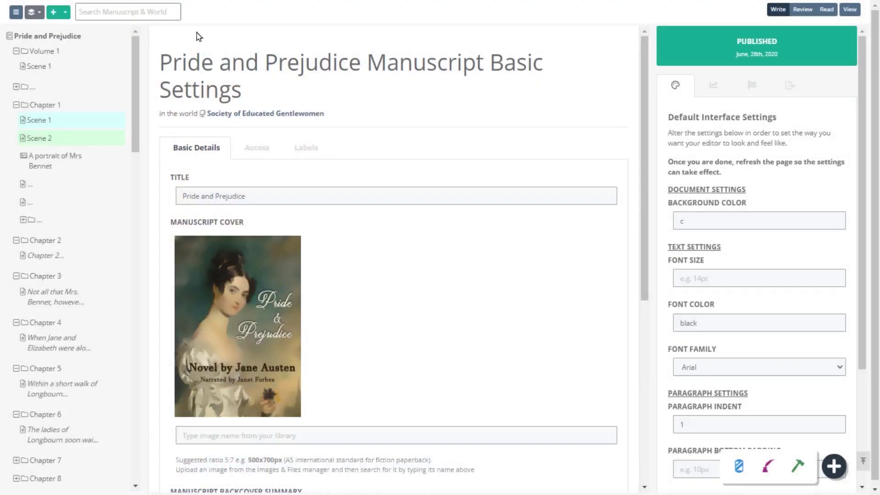
- Review the manuscript's monetization options with Patreon and Ko-fi usernames and marketing message
click(751, 85)
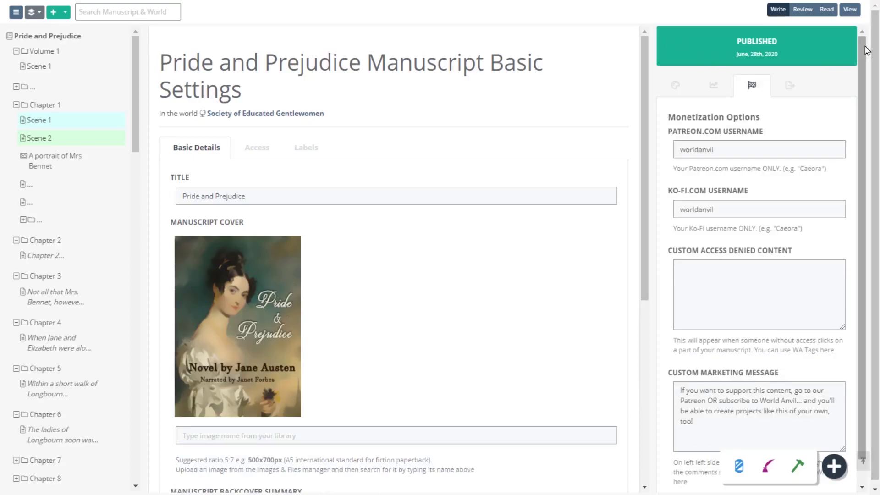
drag(866, 51, 865, 76)
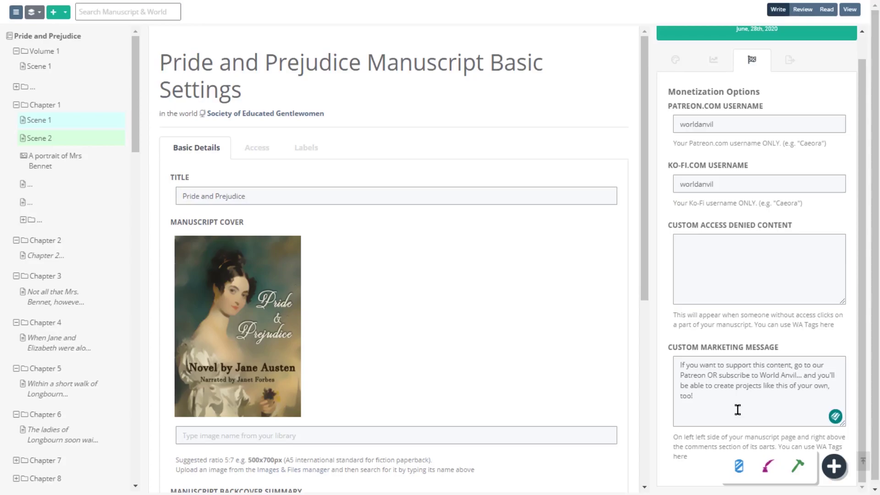
scroll(875, 148, up, 1)
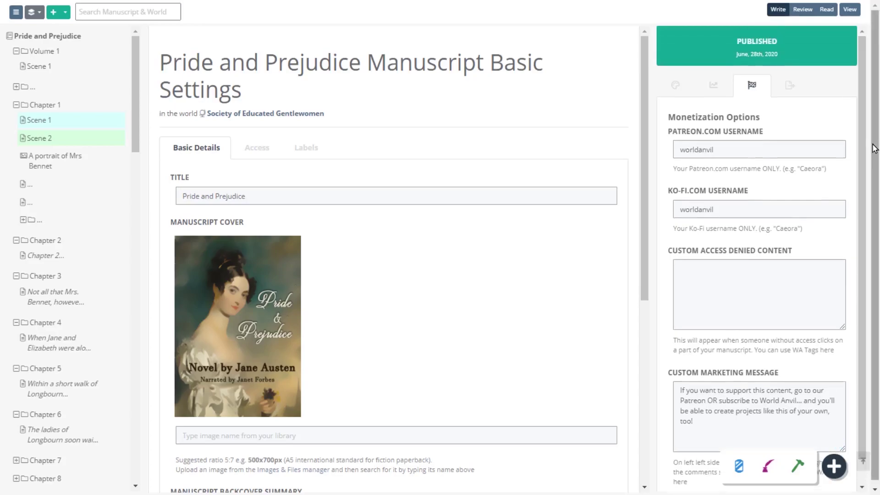
click(835, 466)
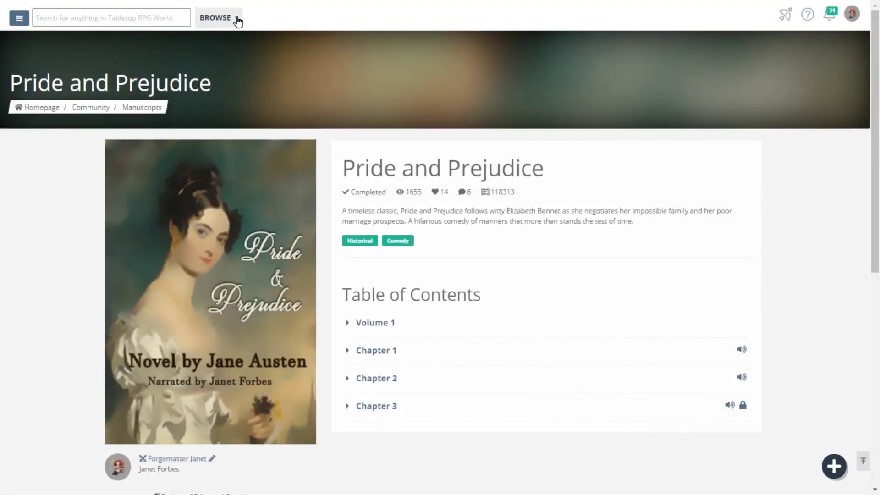
- Go to the community Manuscripts listing via Browse and scroll the recently published list
click(238, 20)
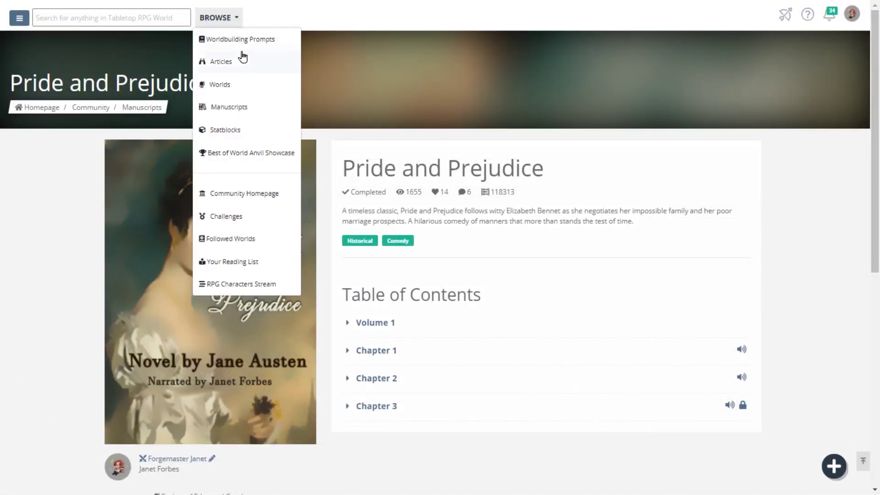
click(242, 105)
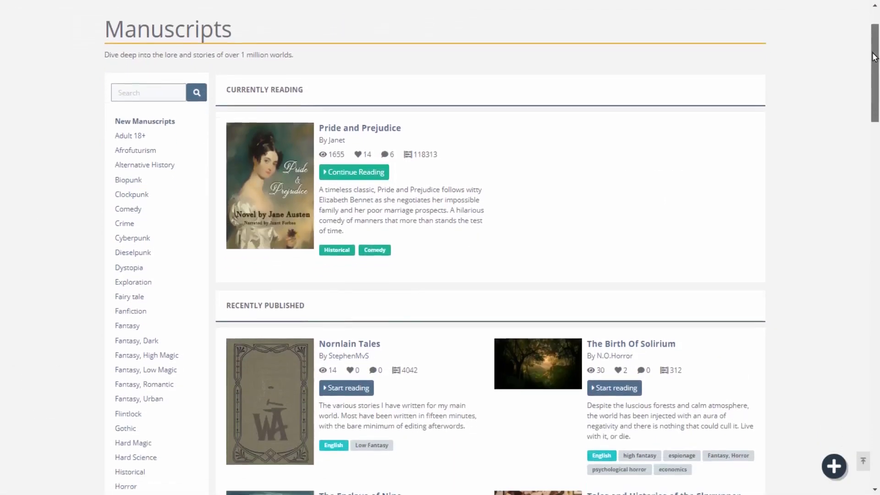
scroll(874, 57, down, 2)
scroll(874, 57, down, 1)
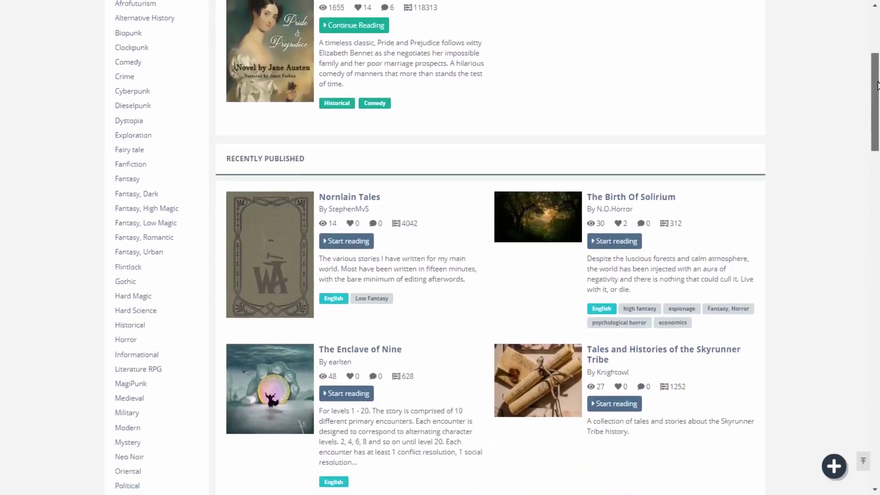
scroll(874, 58, down, 1)
scroll(874, 57, down, 1)
scroll(440, 248, down, 2)
scroll(440, 248, down, 2)
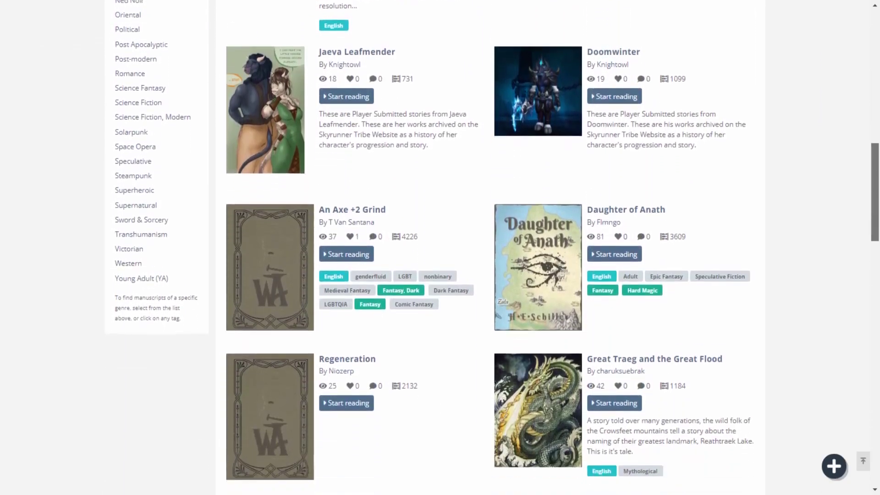
scroll(441, 247, down, 3)
scroll(440, 248, down, 3)
scroll(878, 373, down, 3)
scroll(878, 374, down, 2)
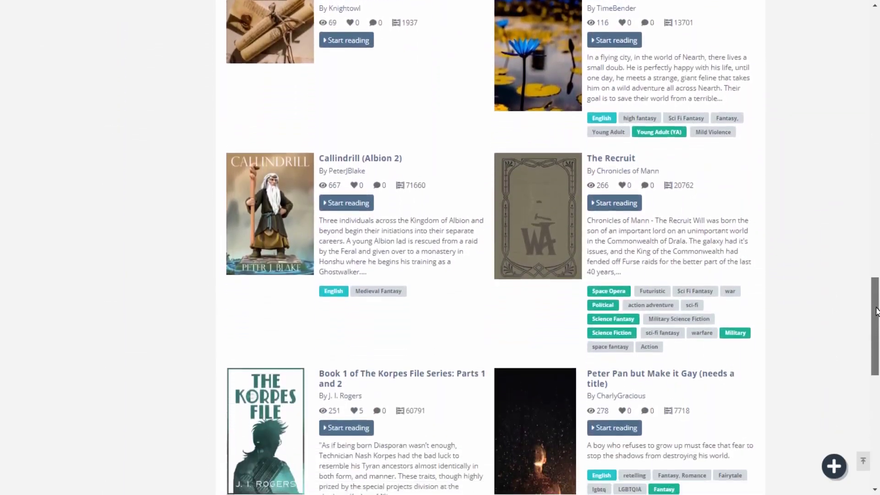
scroll(878, 374, down, 3)
scroll(877, 373, down, 2)
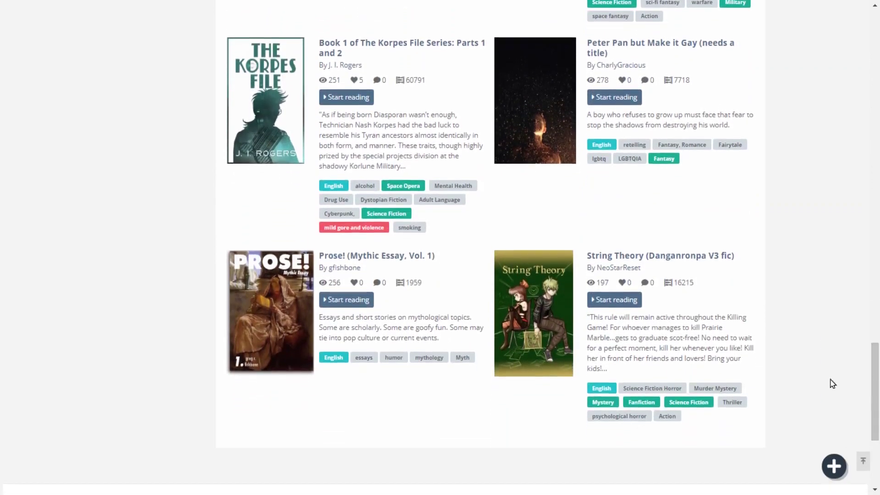